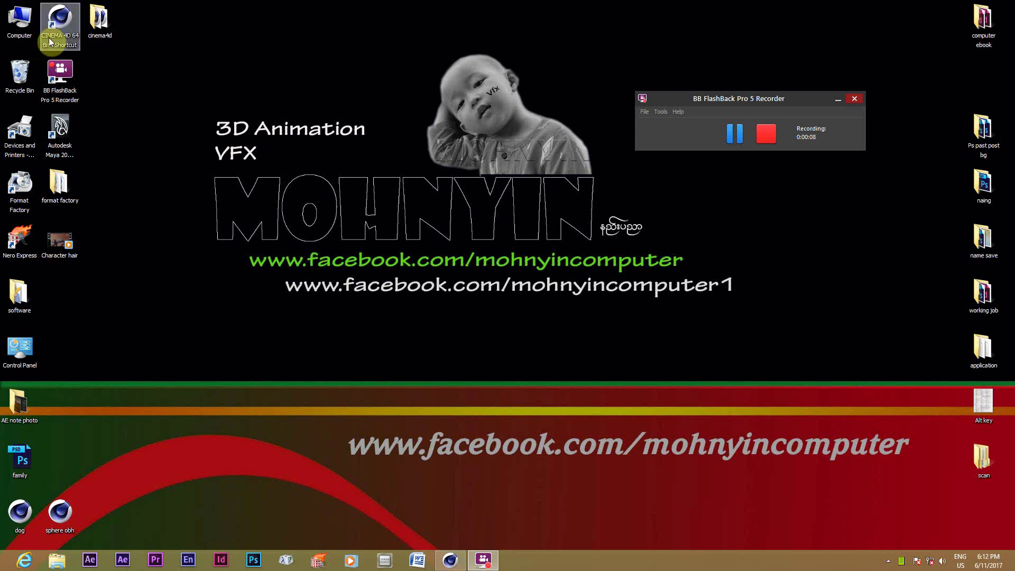
- Bring the Cinema 4D window up from the taskbar, showing an empty untitled scene
{"action": "left_click", "coordinate": [450, 559]}
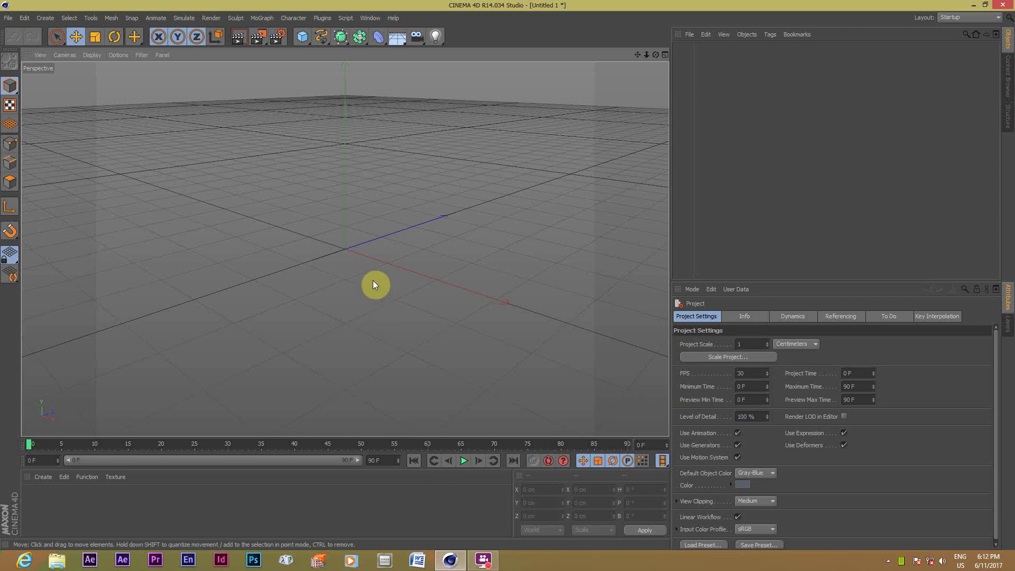
- Replace the Perspective viewport with a single maximized Right orthographic view
{"action": "left_click", "coordinate": [346, 39]}
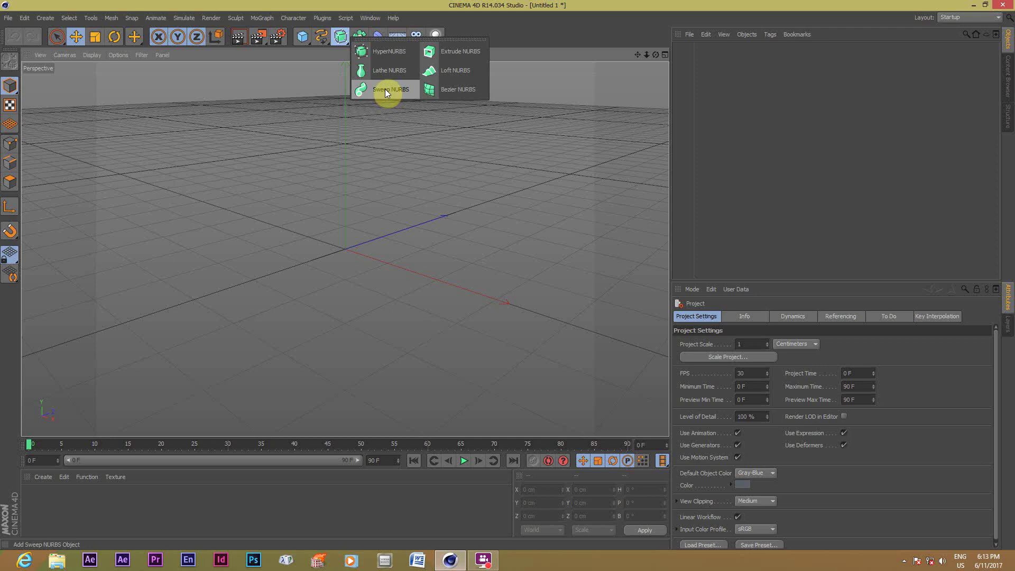
{"action": "left_click", "coordinate": [370, 155]}
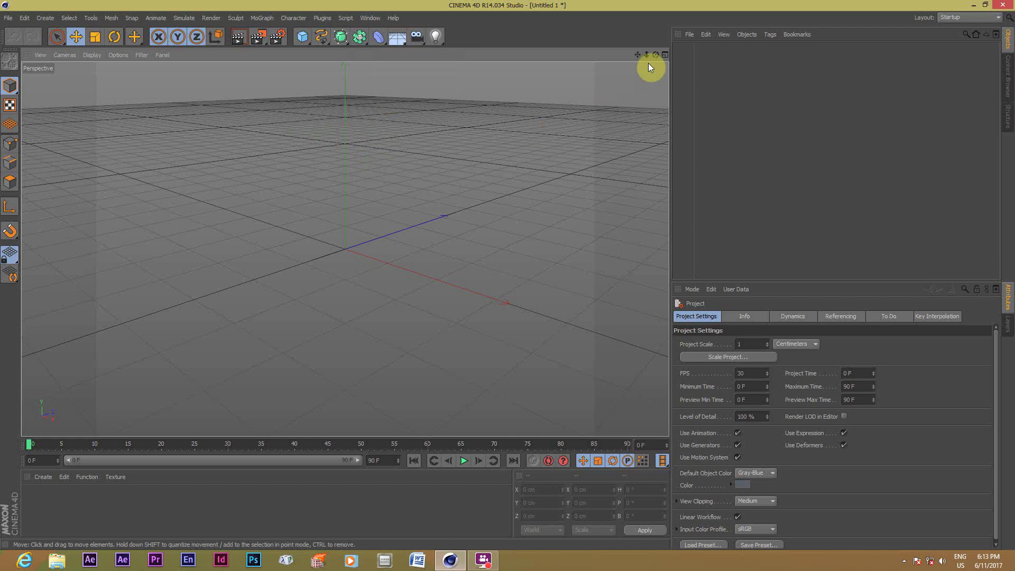
{"action": "left_click", "coordinate": [665, 55]}
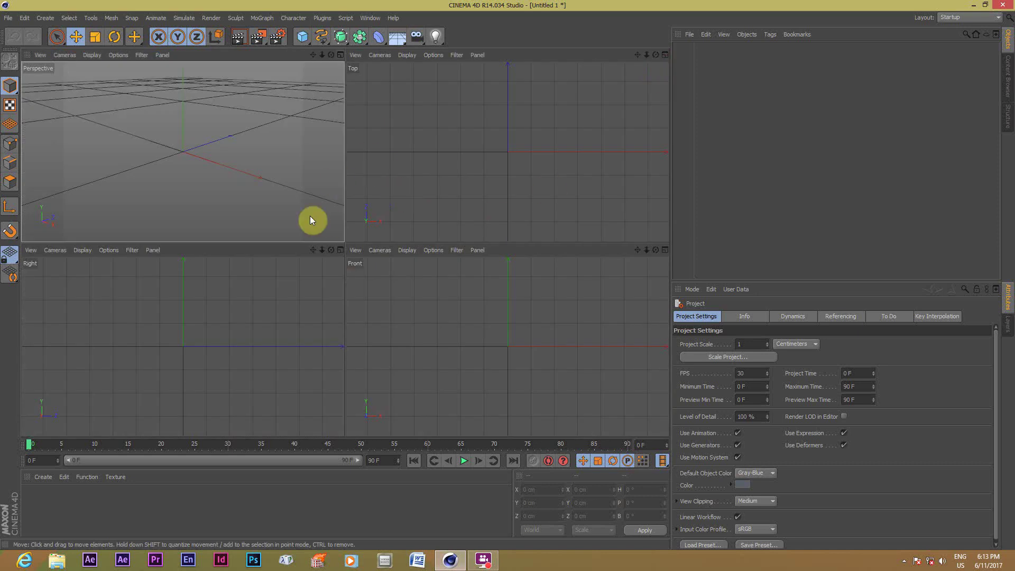
{"action": "left_click", "coordinate": [340, 249]}
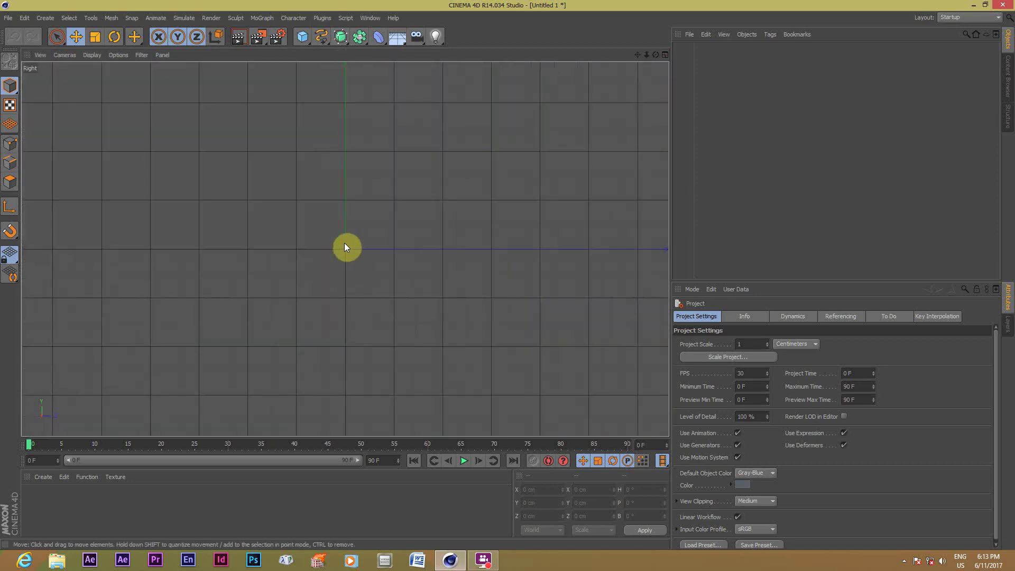
- Draw a wavy freehand spline across the Right view
{"action": "left_click", "coordinate": [322, 40]}
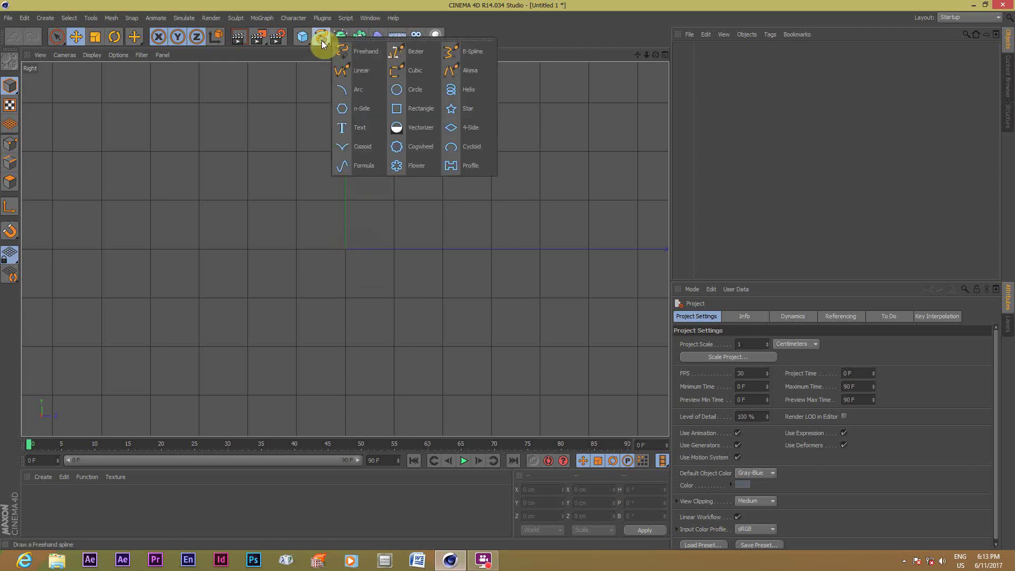
{"action": "left_click", "coordinate": [368, 53]}
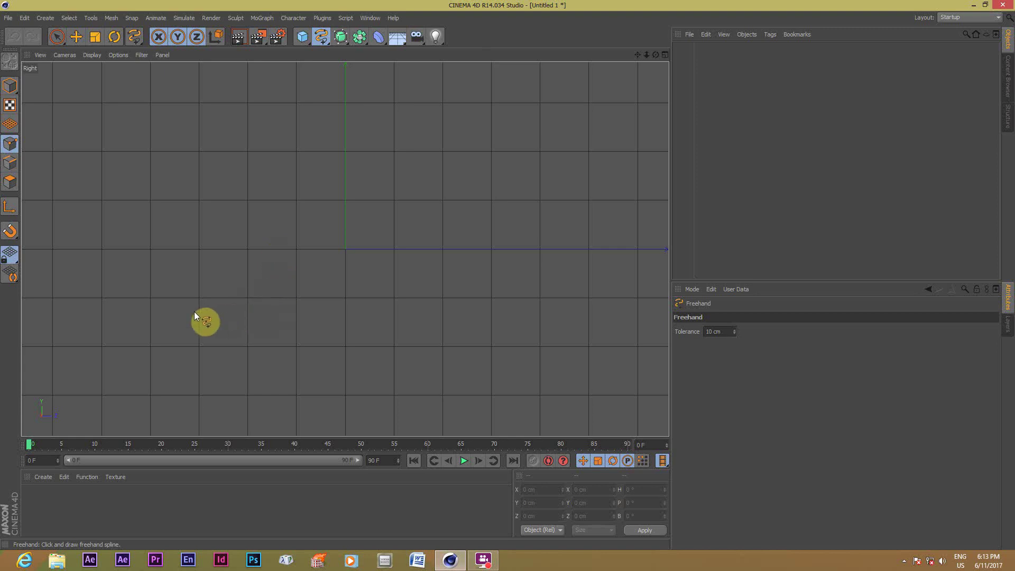
{"action": "mouse_move", "coordinate": [206, 301]}
{"action": "left_mouse_down"}
{"action": "mouse_move", "coordinate": [174, 272]}
{"action": "mouse_move", "coordinate": [183, 174]}
{"action": "mouse_move", "coordinate": [242, 270]}
{"action": "mouse_move", "coordinate": [334, 352]}
{"action": "mouse_move", "coordinate": [324, 172]}
{"action": "mouse_move", "coordinate": [419, 356]}
{"action": "mouse_move", "coordinate": [489, 201]}
{"action": "mouse_move", "coordinate": [595, 200]}
{"action": "mouse_move", "coordinate": [646, 306]}
{"action": "left_mouse_up"}
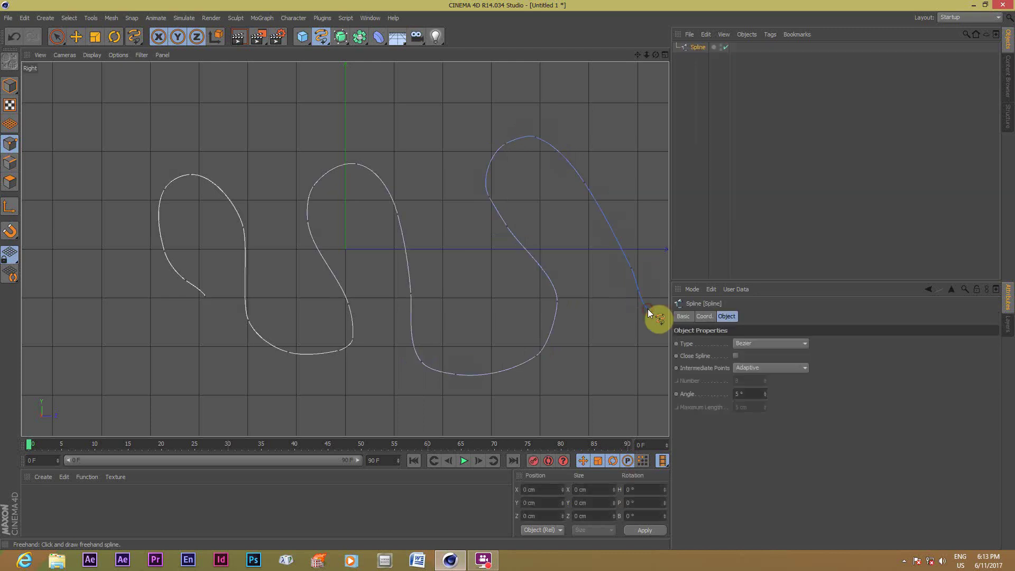
- Maximize the Perspective view and preview-render the spline
{"action": "left_click", "coordinate": [664, 55]}
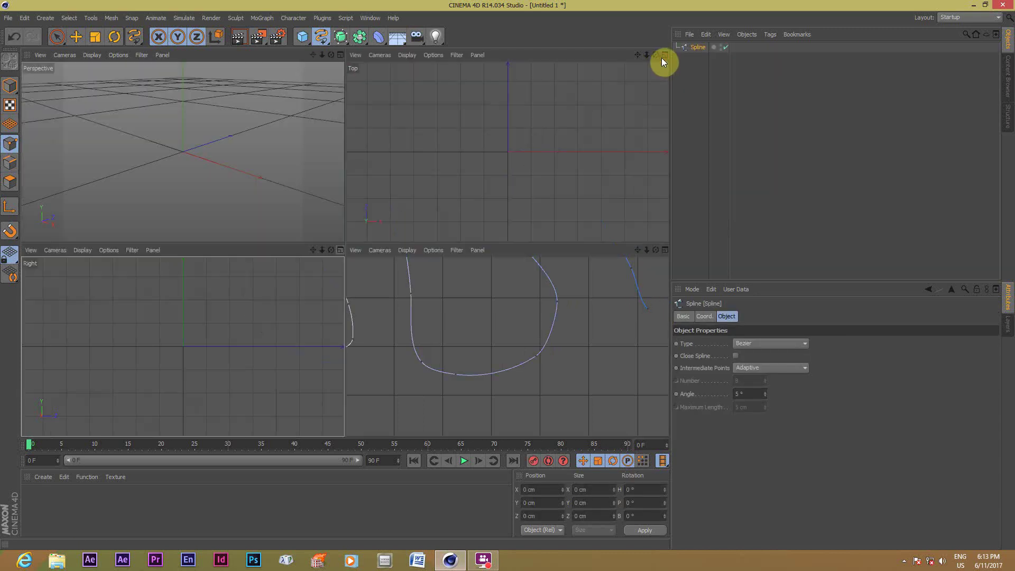
{"action": "left_click", "coordinate": [340, 55]}
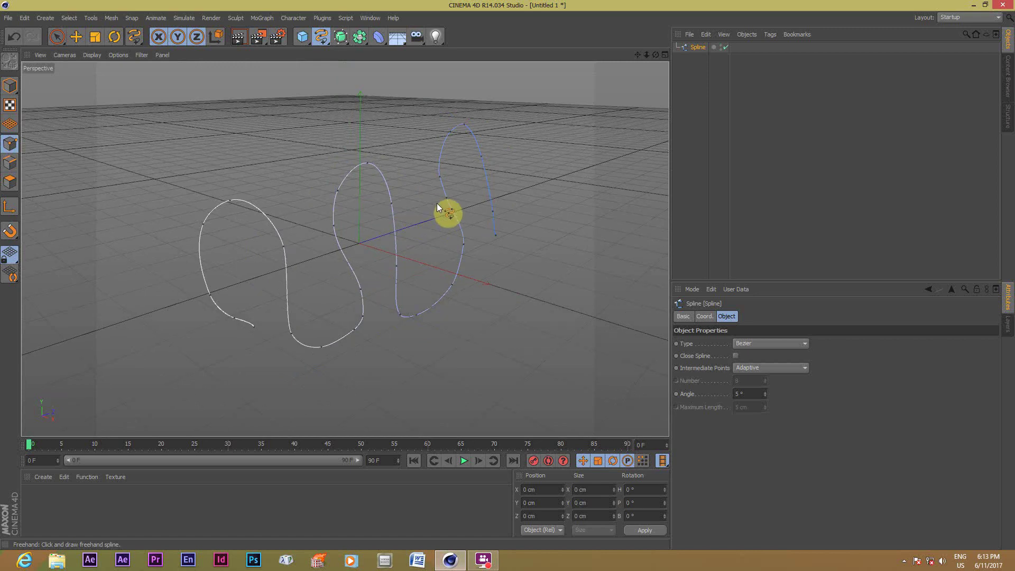
{"action": "left_click", "coordinate": [238, 37]}
{"action": "left_click", "coordinate": [415, 226]}
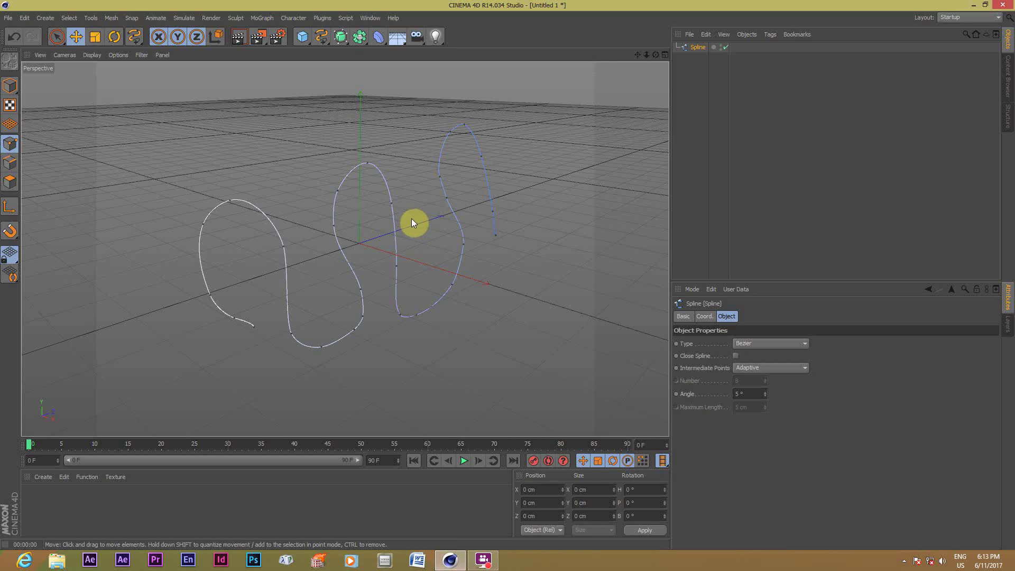
- Add a Sweep NURBS, parent the freehand spline under it, and preview-render the result
{"action": "left_click", "coordinate": [342, 39]}
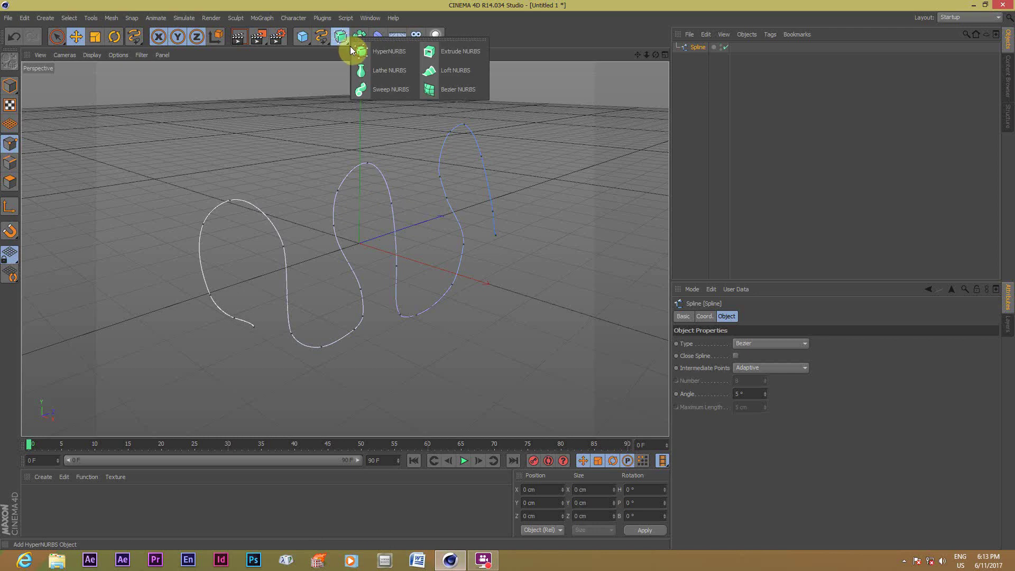
{"action": "left_click", "coordinate": [400, 92]}
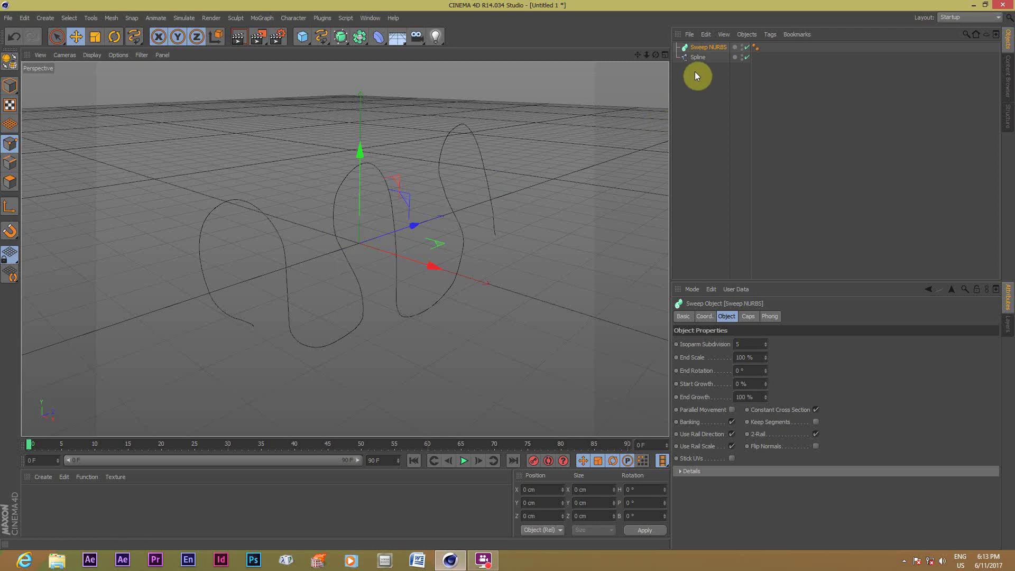
{"action": "left_click", "coordinate": [698, 59]}
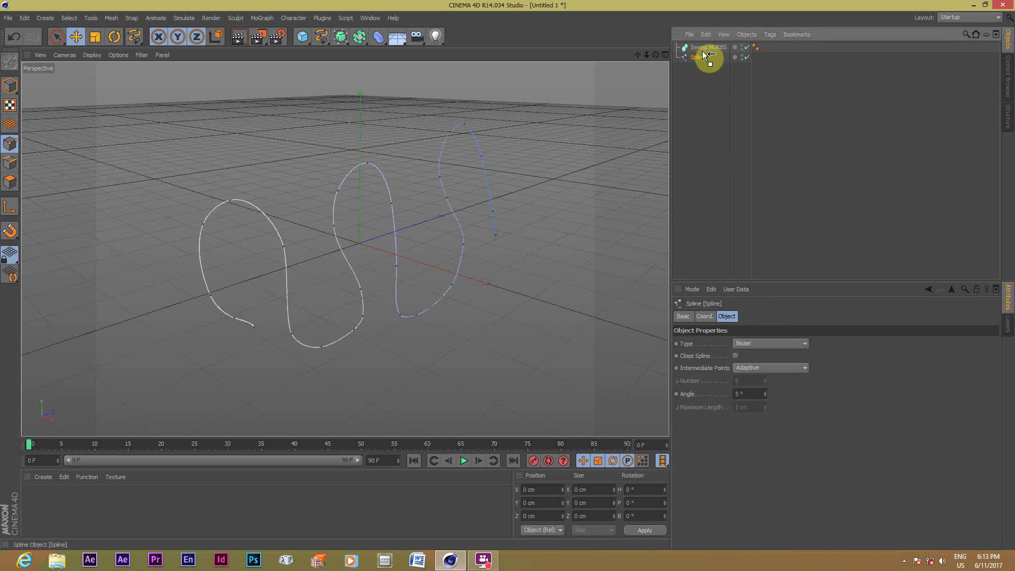
{"action": "left_click_drag", "start_coordinate": [702, 46], "coordinate": [702, 46]}
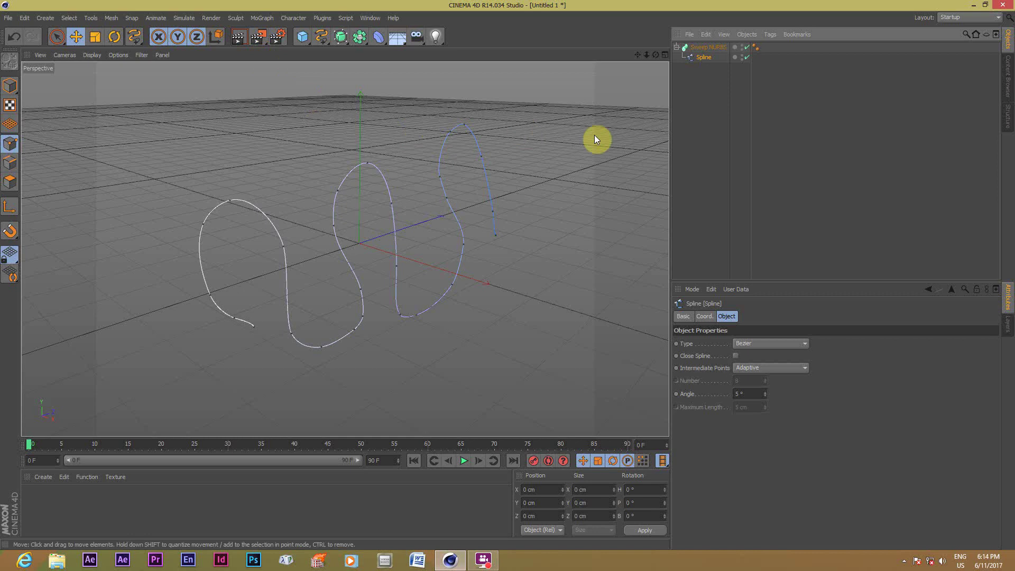
{"action": "left_click", "coordinate": [237, 37]}
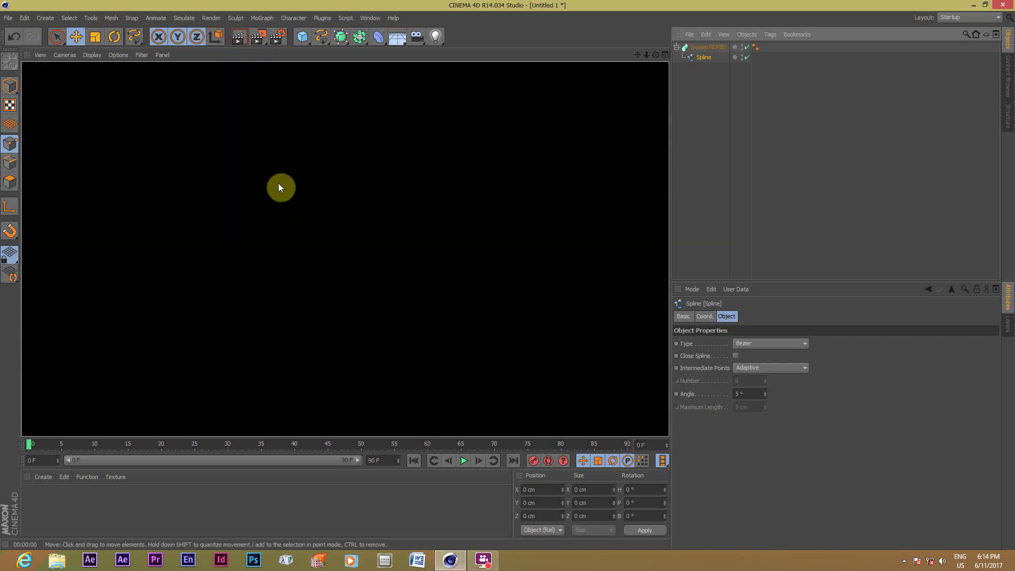
{"action": "left_click", "coordinate": [332, 219]}
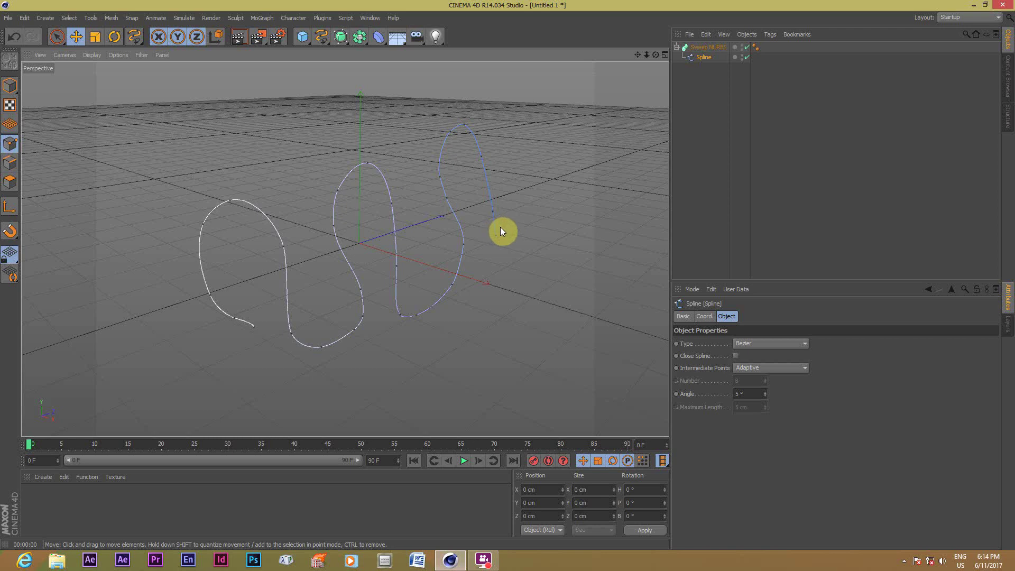
- Add a Star spline and shrink it to 20 cm inner and 58 cm outer radius
{"action": "left_click", "coordinate": [324, 43]}
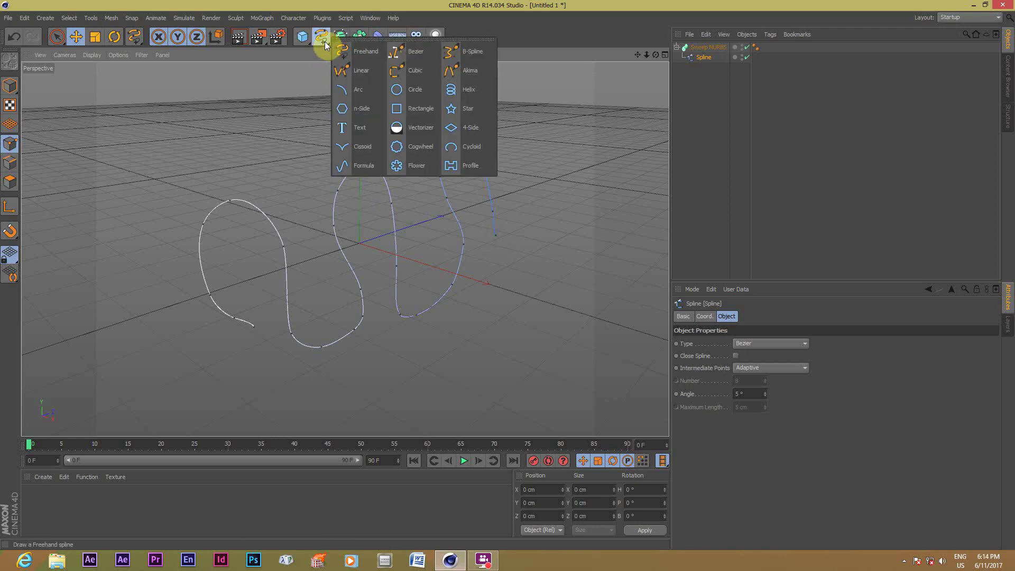
{"action": "left_click", "coordinate": [467, 110]}
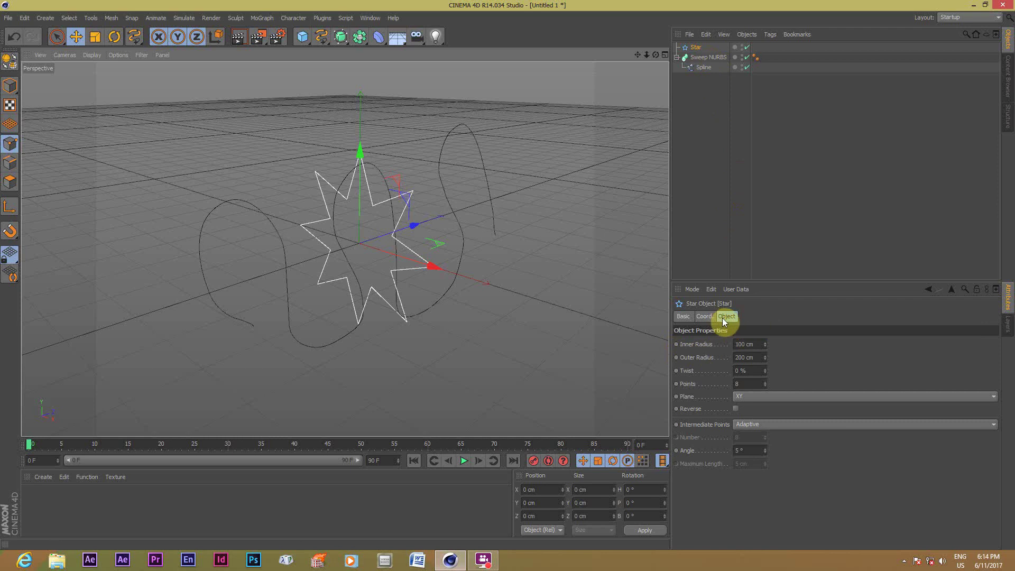
{"action": "left_click", "coordinate": [764, 347]}
{"action": "left_click_drag", "start_coordinate": [765, 345], "coordinate": [762, 337]}
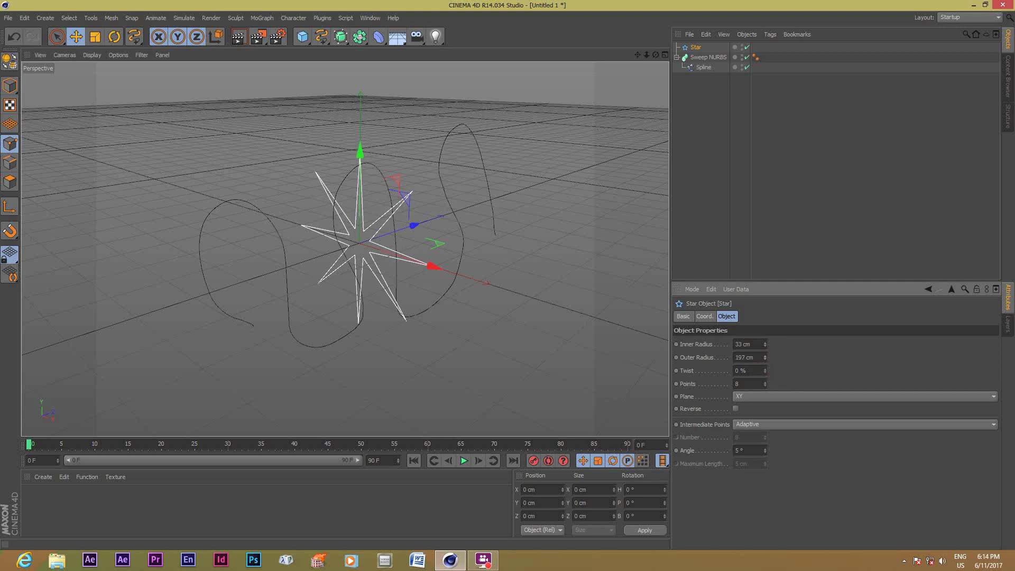
{"action": "mouse_move", "coordinate": [764, 357]}
{"action": "left_mouse_down"}
{"action": "mouse_move", "coordinate": [764, 370]}
{"action": "mouse_move", "coordinate": [764, 360]}
{"action": "left_mouse_up"}
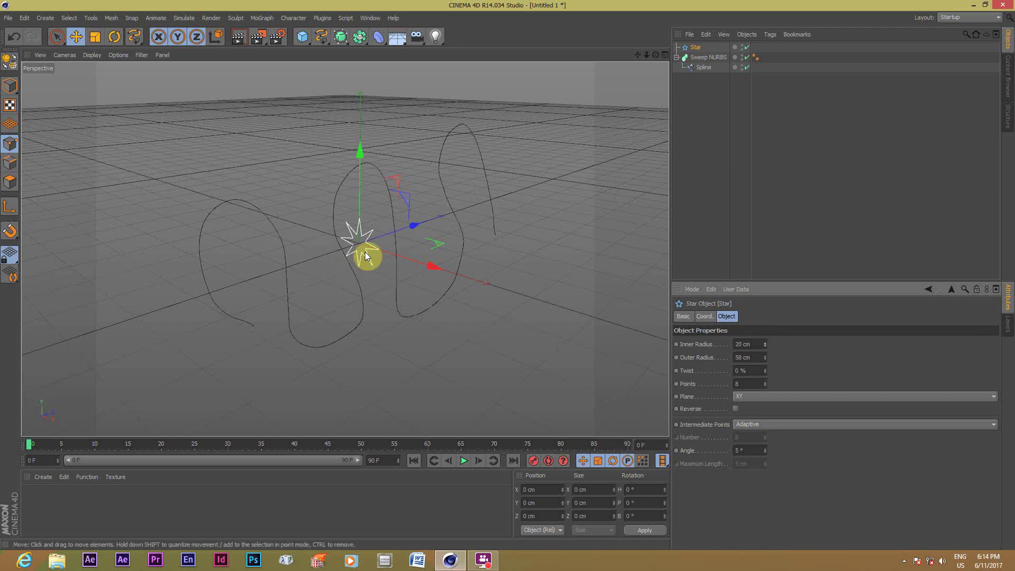
{"action": "left_click", "coordinate": [698, 47]}
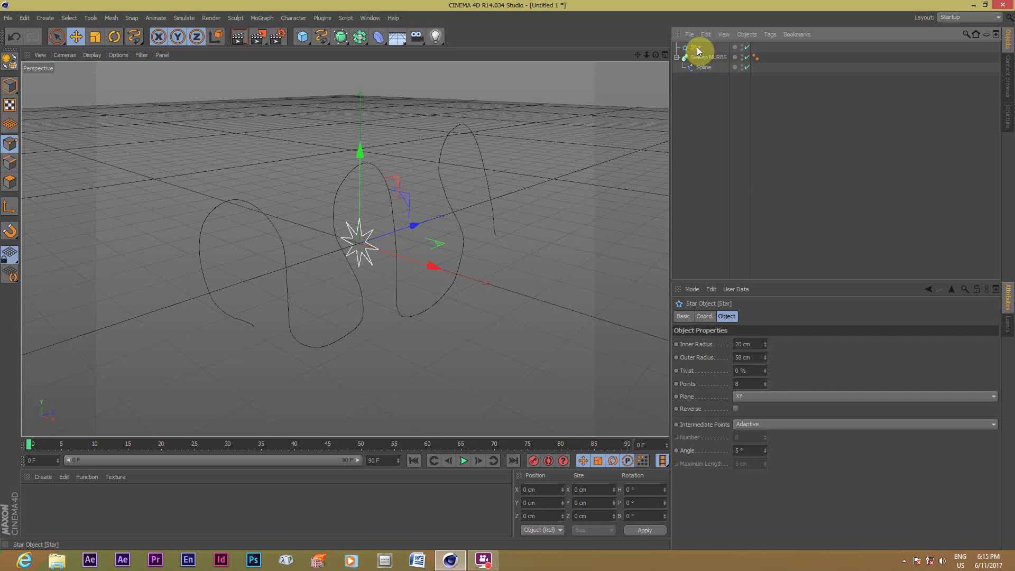
- Place the Star under Sweep NURBS as its profile and orbit around the star-profiled tube
{"action": "left_click_drag", "start_coordinate": [698, 50], "coordinate": [701, 66]}
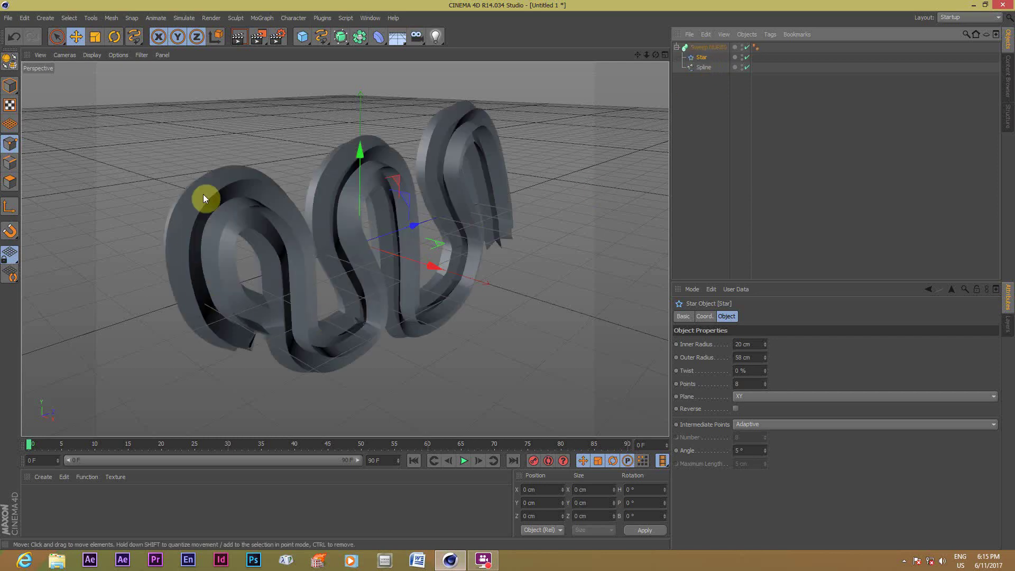
{"action": "left_click_drag", "start_coordinate": [655, 55], "coordinate": [581, 106]}
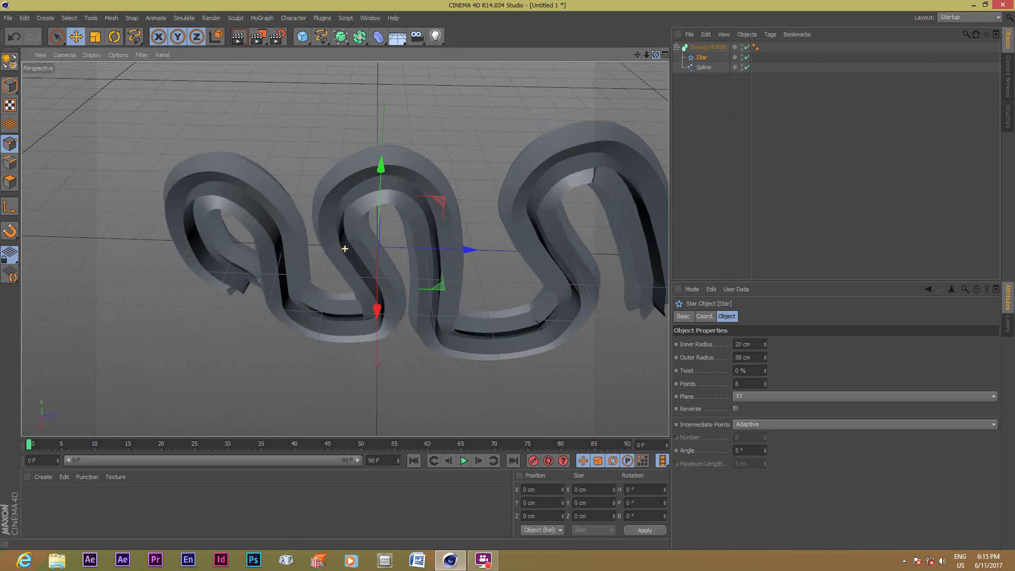
{"action": "left_click_drag", "start_coordinate": [344, 248], "coordinate": [641, 200]}
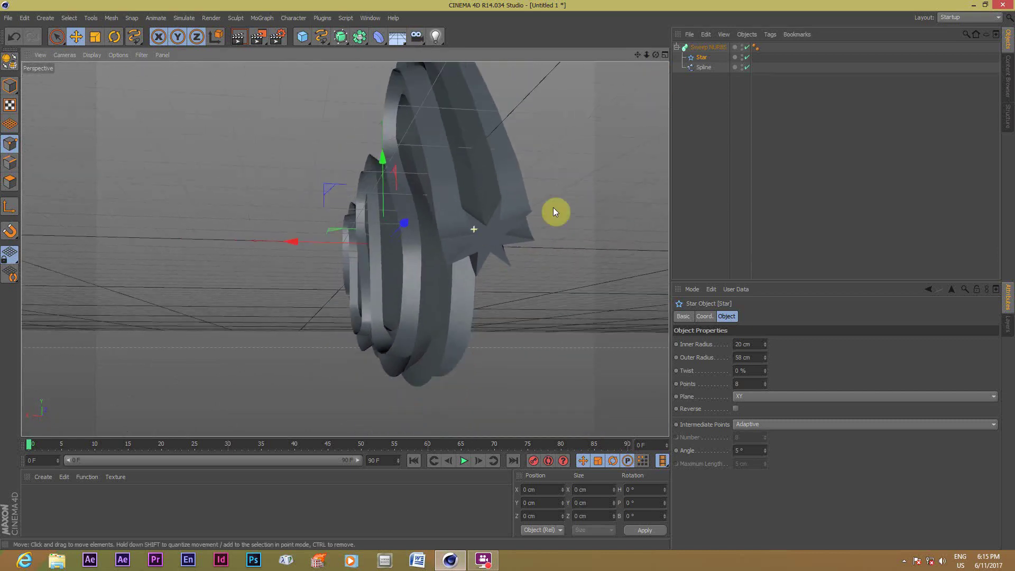
{"action": "left_click_drag", "start_coordinate": [654, 58], "coordinate": [582, 106]}
{"action": "left_click_drag", "start_coordinate": [655, 55], "coordinate": [635, 74]}
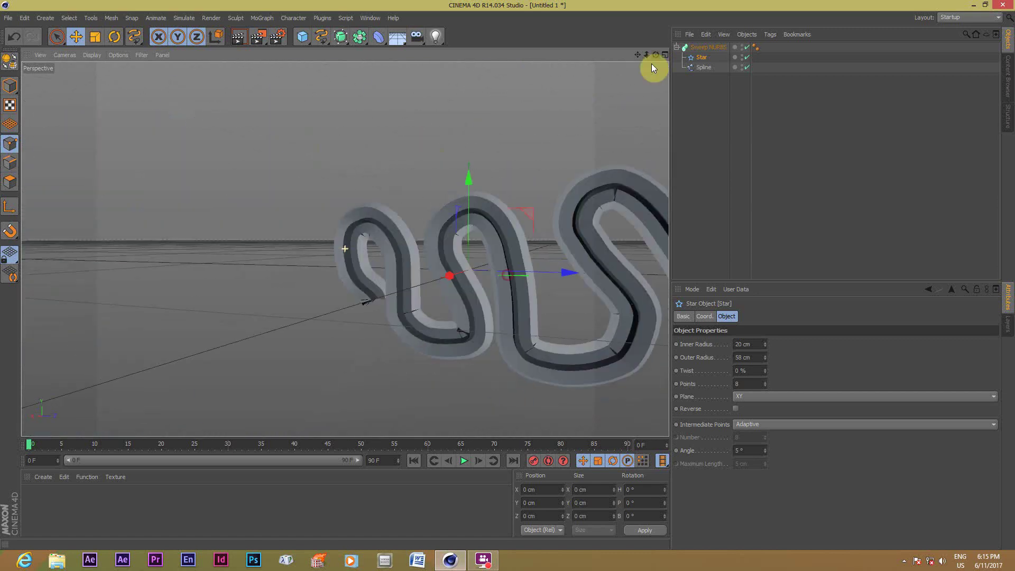
{"action": "left_click_drag", "start_coordinate": [641, 56], "coordinate": [656, 55]}
{"action": "left_click_drag", "start_coordinate": [345, 249], "coordinate": [370, 243], "text": "alt"}
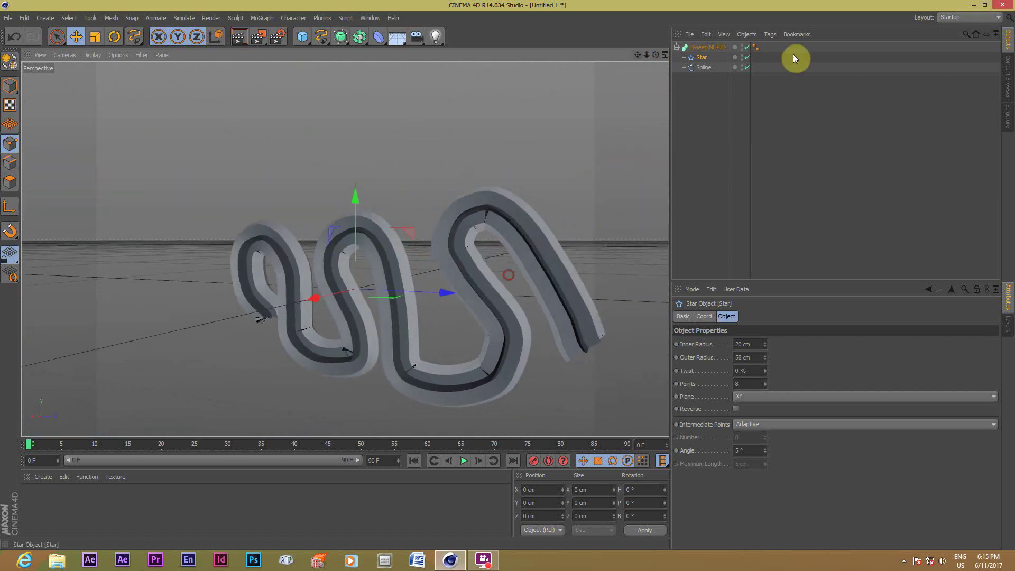
- Try moving Star below Spline, undo it, then select sweep, star and spline together
{"action": "left_click", "coordinate": [703, 58]}
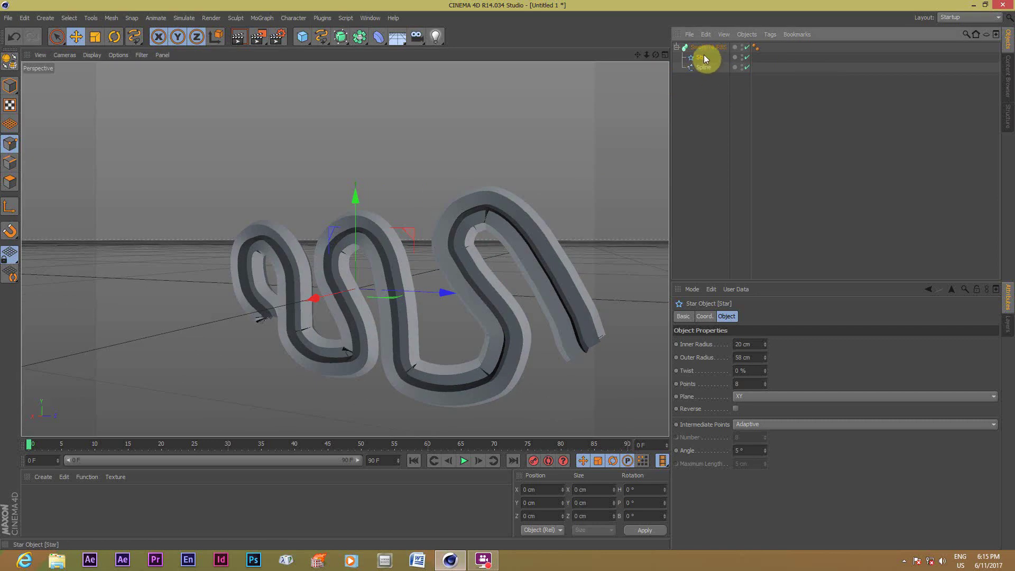
{"action": "left_click_drag", "start_coordinate": [703, 72], "coordinate": [703, 73]}
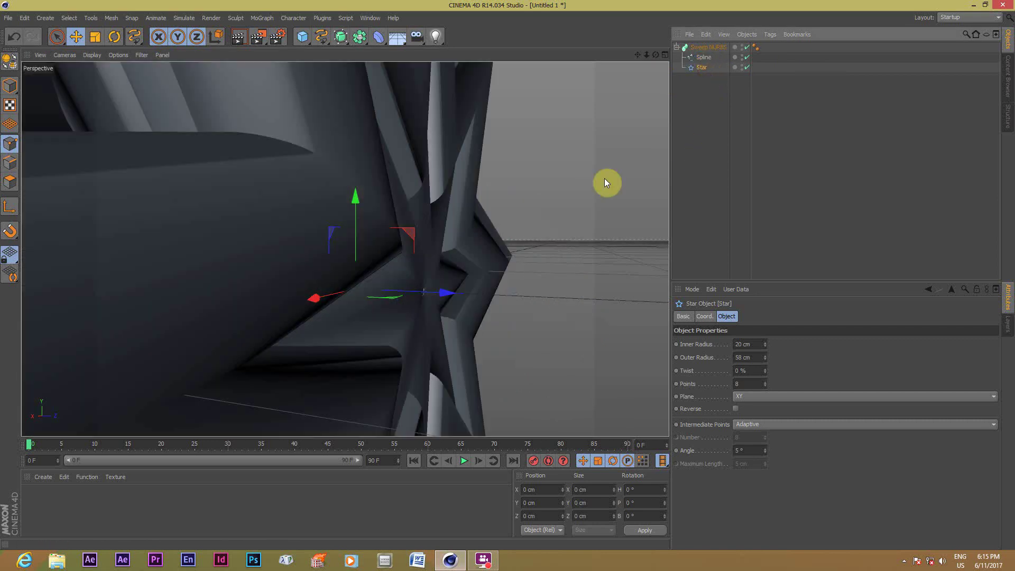
{"action": "mouse_move", "coordinate": [604, 179]}
{"action": "left_mouse_down", "text": "alt"}
{"action": "mouse_move", "coordinate": [541, 210]}
{"action": "mouse_move", "coordinate": [580, 230]}
{"action": "left_mouse_up", "text": "alt"}
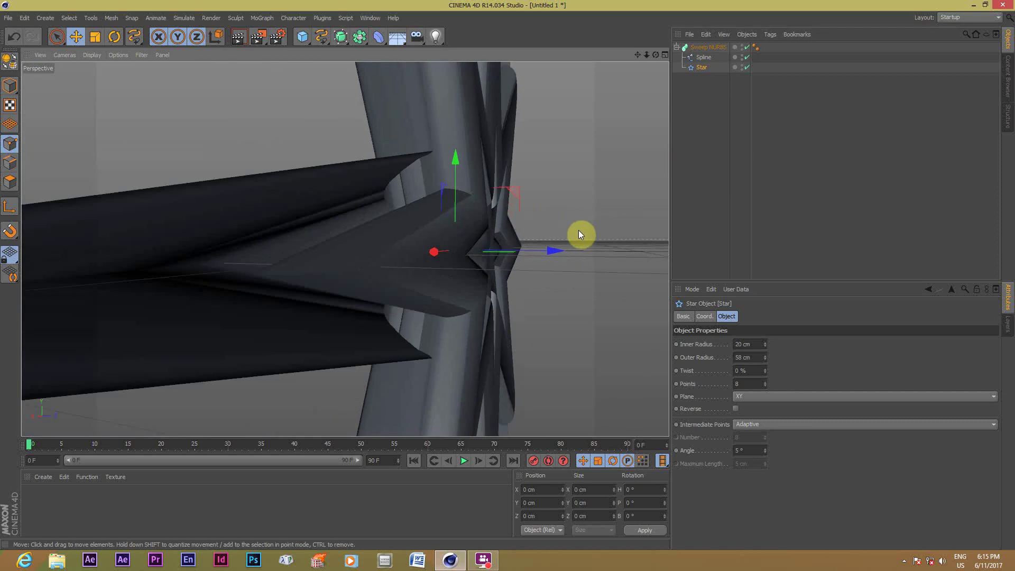
{"action": "key", "text": "ctrl+z"}
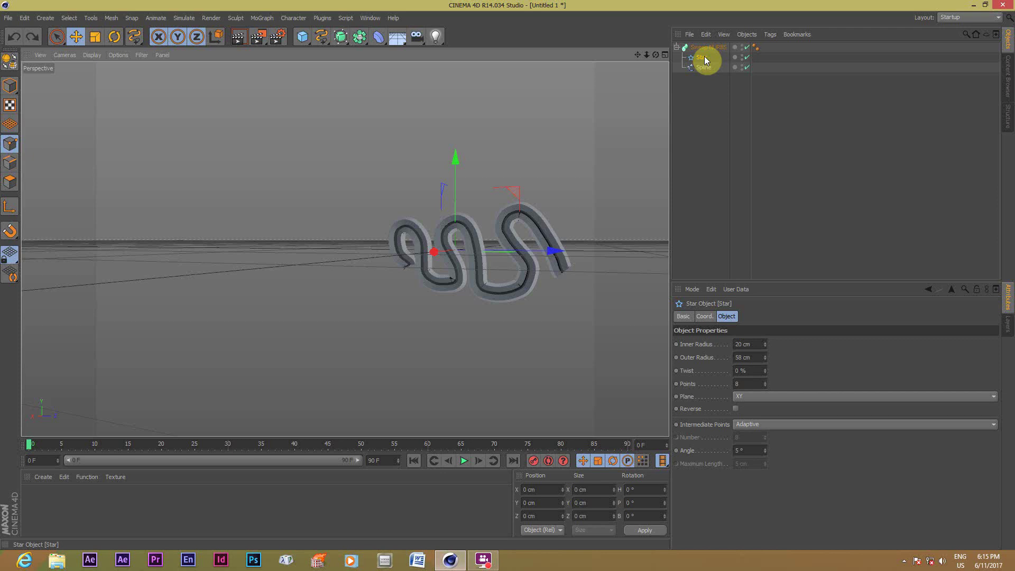
{"action": "left_click_drag", "start_coordinate": [707, 85], "coordinate": [703, 48]}
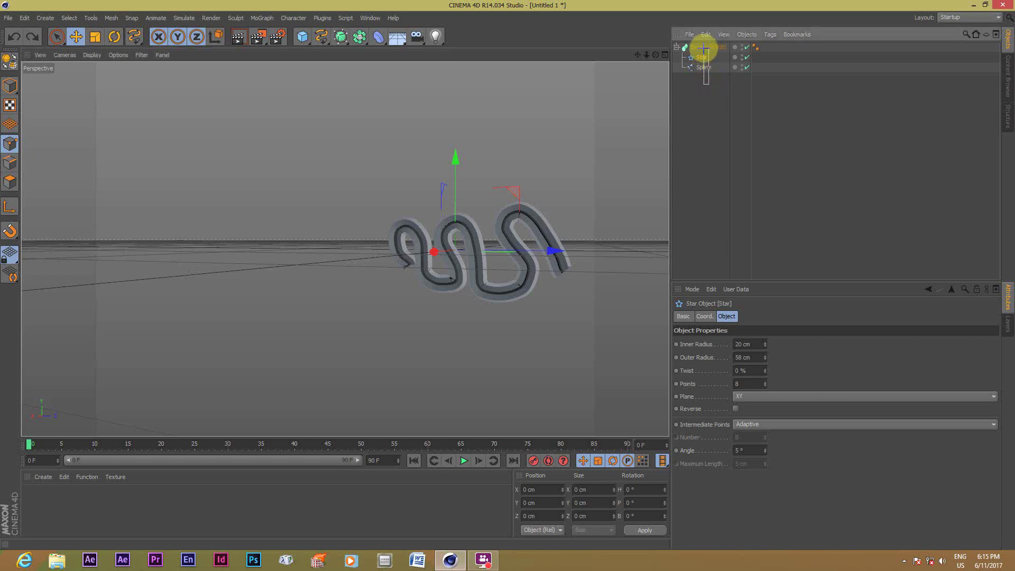
- Delete the star sweep setup and draw a freehand spiral outward from the origin in the Right view
{"action": "key", "text": "Delete"}
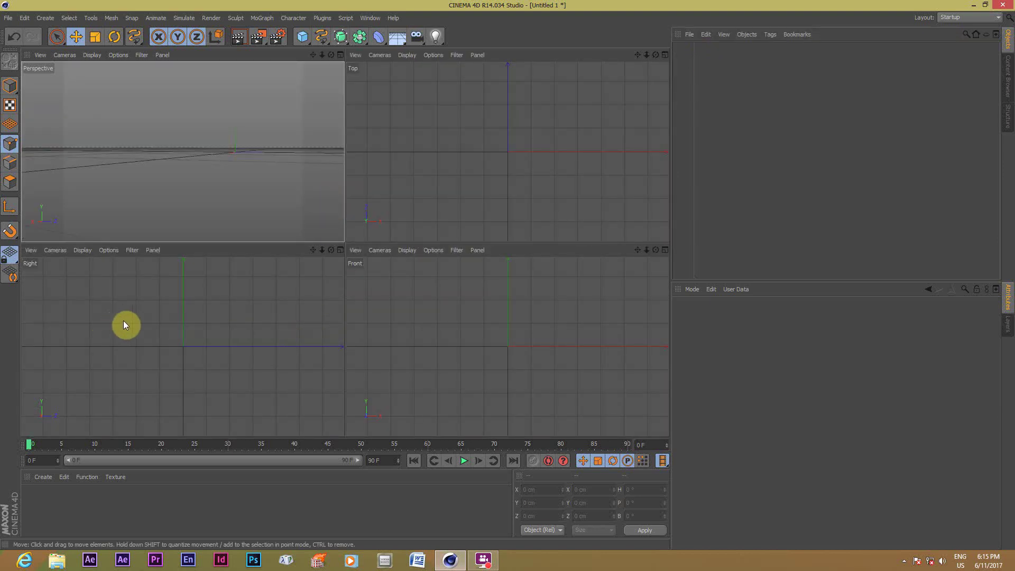
{"action": "middle_click", "coordinate": [255, 328]}
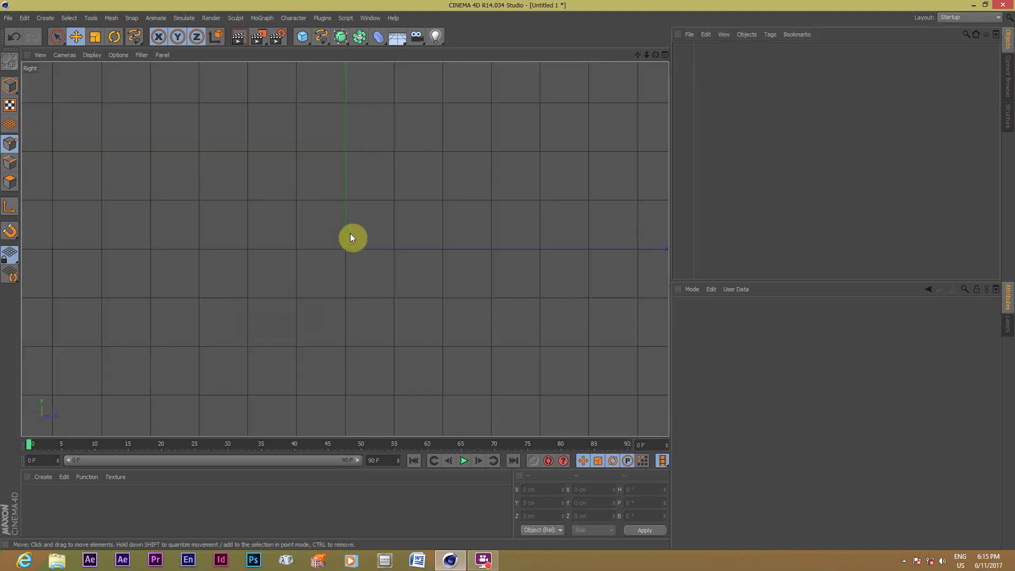
{"action": "left_click", "coordinate": [325, 43]}
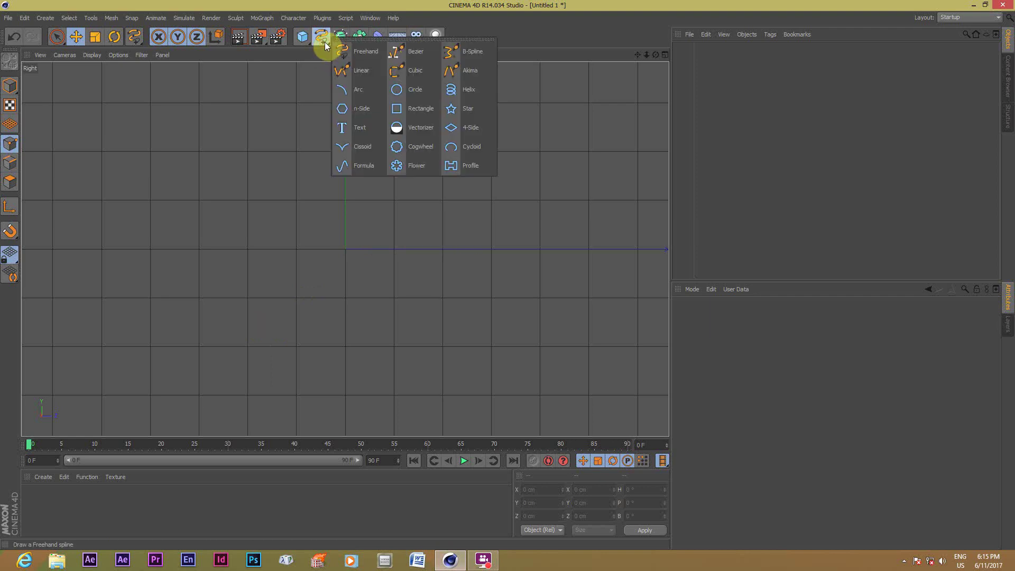
{"action": "left_click", "coordinate": [348, 49]}
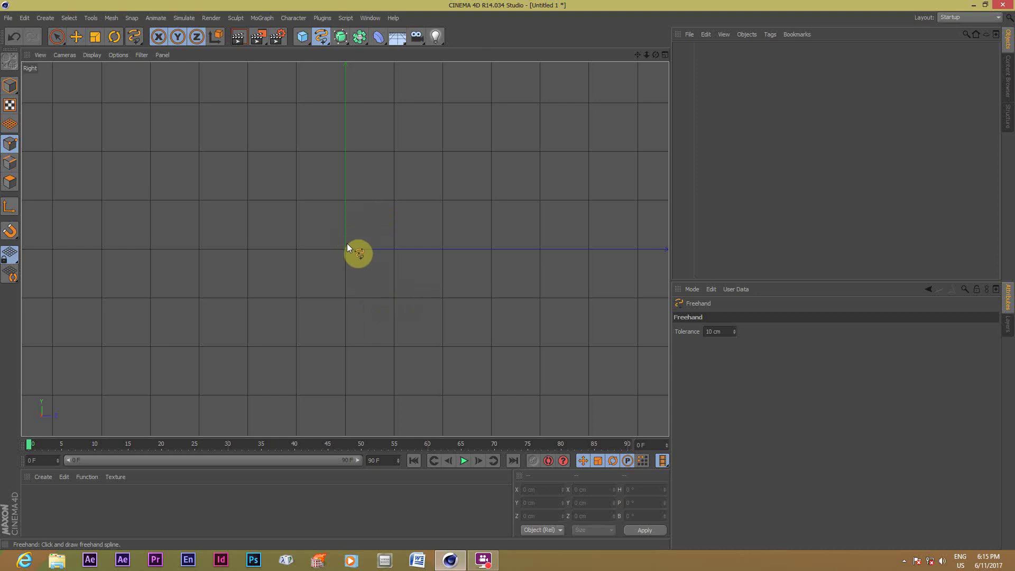
{"action": "mouse_move", "coordinate": [347, 245]}
{"action": "left_mouse_down"}
{"action": "mouse_move", "coordinate": [358, 229]}
{"action": "mouse_move", "coordinate": [388, 256]}
{"action": "mouse_move", "coordinate": [351, 306]}
{"action": "mouse_move", "coordinate": [291, 271]}
{"action": "mouse_move", "coordinate": [342, 180]}
{"action": "mouse_move", "coordinate": [457, 227]}
{"action": "mouse_move", "coordinate": [433, 353]}
{"action": "mouse_move", "coordinate": [243, 343]}
{"action": "mouse_move", "coordinate": [264, 148]}
{"action": "mouse_move", "coordinate": [468, 120]}
{"action": "mouse_move", "coordinate": [548, 274]}
{"action": "mouse_move", "coordinate": [491, 399]}
{"action": "mouse_move", "coordinate": [278, 430]}
{"action": "mouse_move", "coordinate": [132, 259]}
{"action": "mouse_move", "coordinate": [190, 97]}
{"action": "left_mouse_up"}
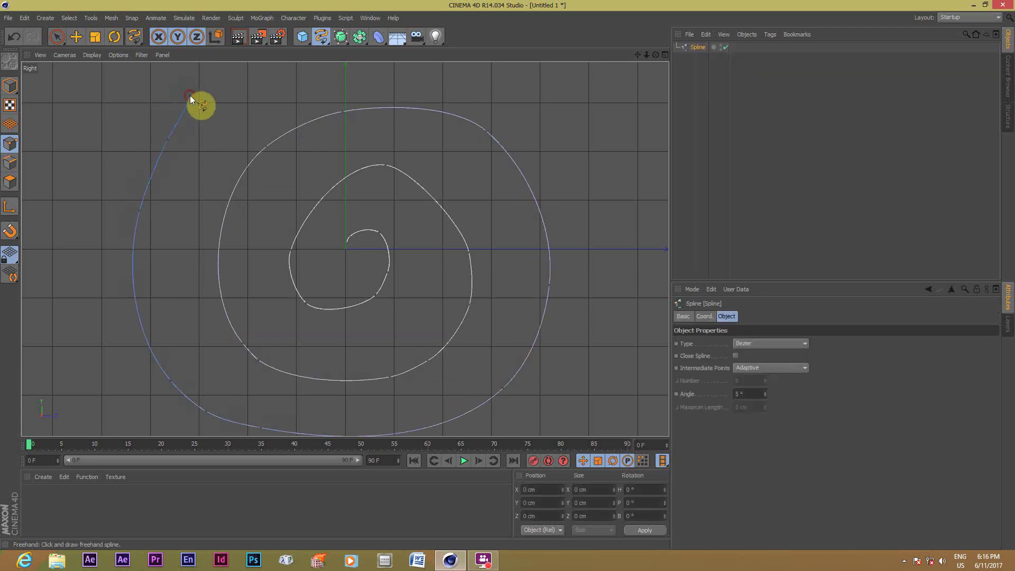
- Return to the full Perspective view and orbit to see the spiral at an angle
{"action": "scroll", "coordinate": [307, 204], "scroll_direction": "down", "scroll_amount": 3}
{"action": "middle_click", "coordinate": [292, 190]}
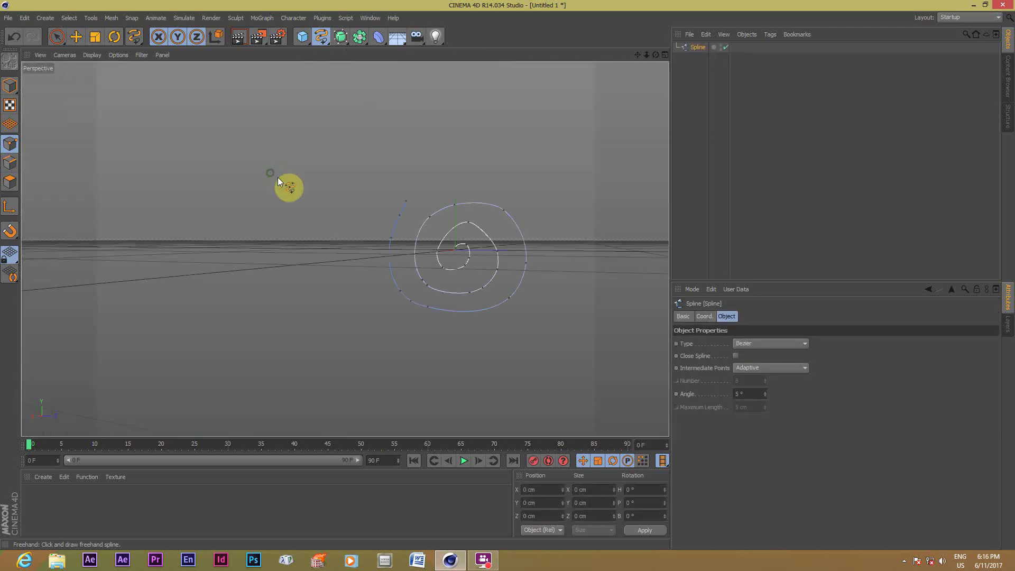
{"action": "left_click_drag", "start_coordinate": [464, 358], "coordinate": [467, 358], "text": "alt"}
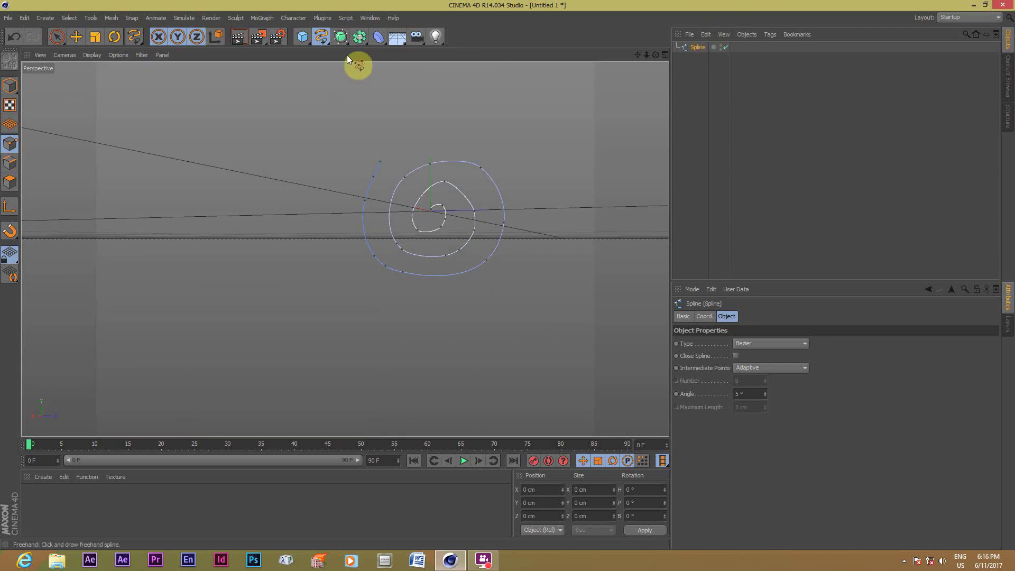
- Add a new Sweep NURBS with the spiral spline inside it
{"action": "left_click", "coordinate": [347, 41]}
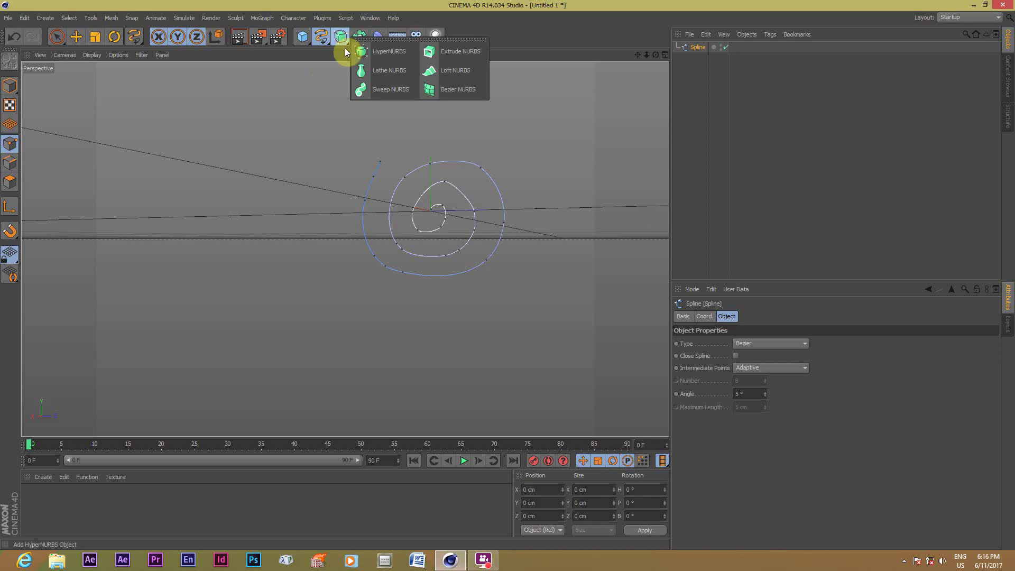
{"action": "left_click", "coordinate": [388, 91]}
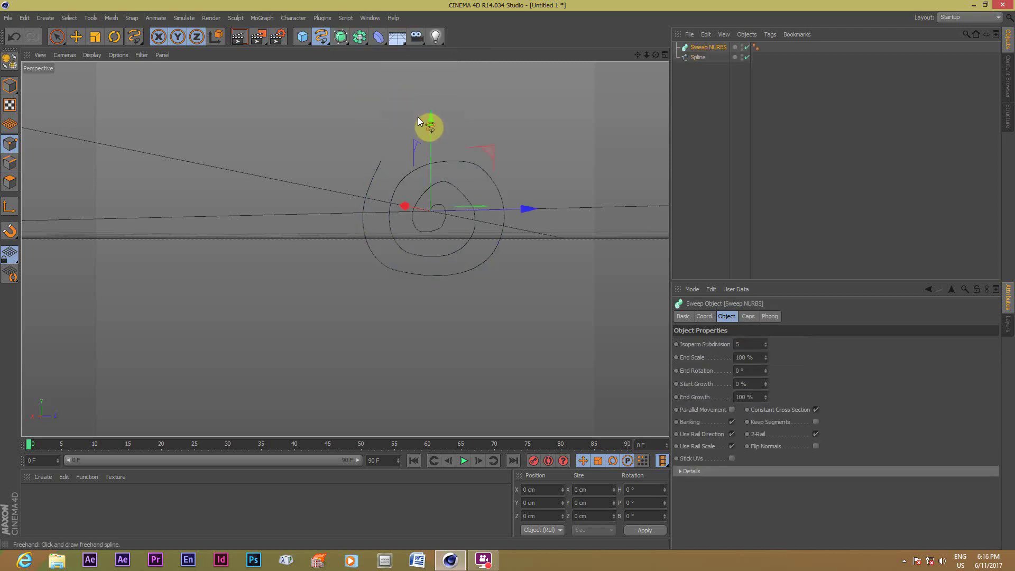
{"action": "left_click_drag", "start_coordinate": [698, 57], "coordinate": [703, 46]}
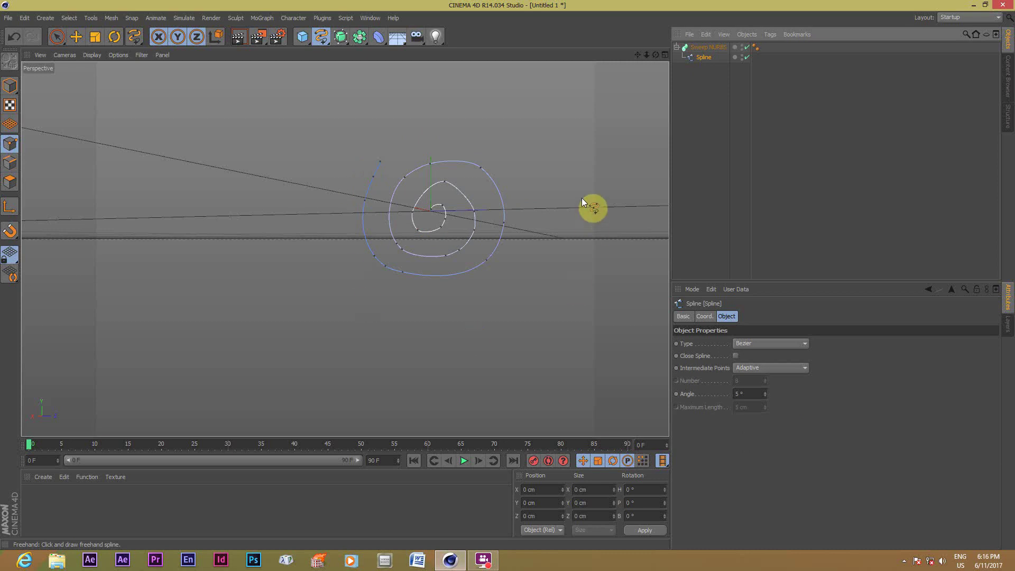
- Add a Flower spline profile, orbit to view it in depth, and start reducing its inner radius
{"action": "left_click", "coordinate": [329, 41]}
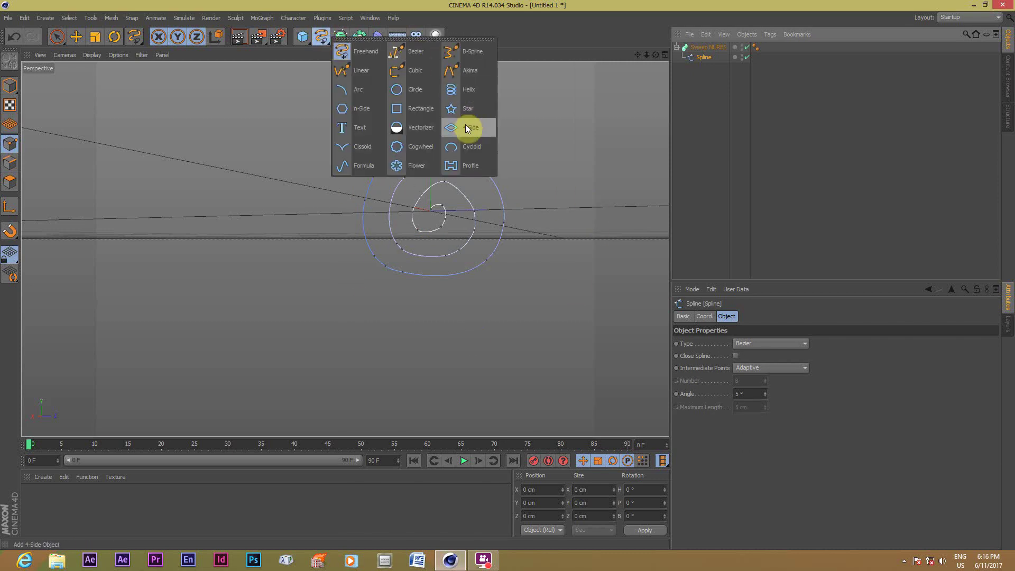
{"action": "left_click", "coordinate": [408, 166]}
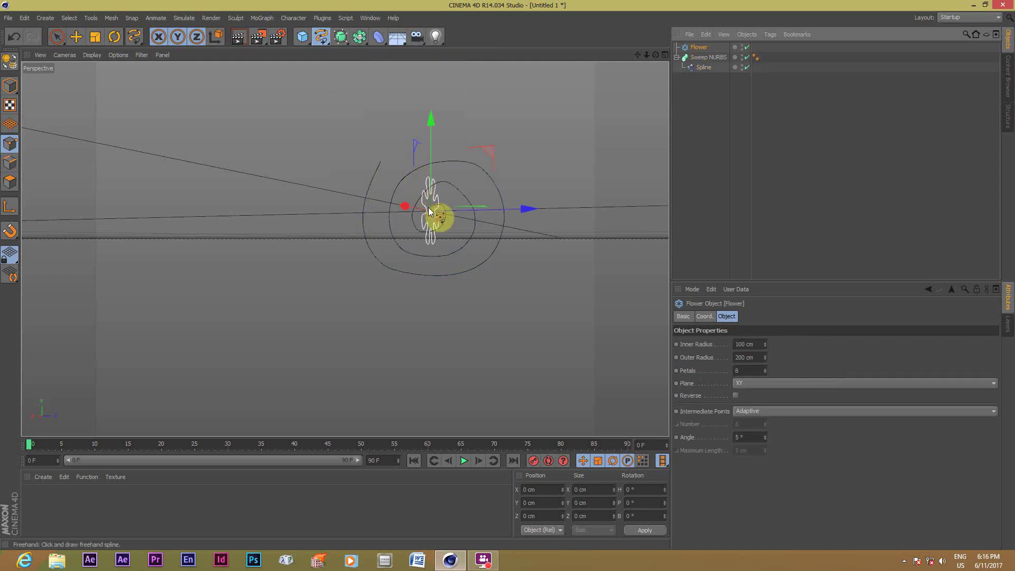
{"action": "scroll", "coordinate": [446, 231], "scroll_direction": "up", "scroll_amount": 2}
{"action": "scroll", "coordinate": [518, 195], "scroll_direction": "up", "scroll_amount": 2}
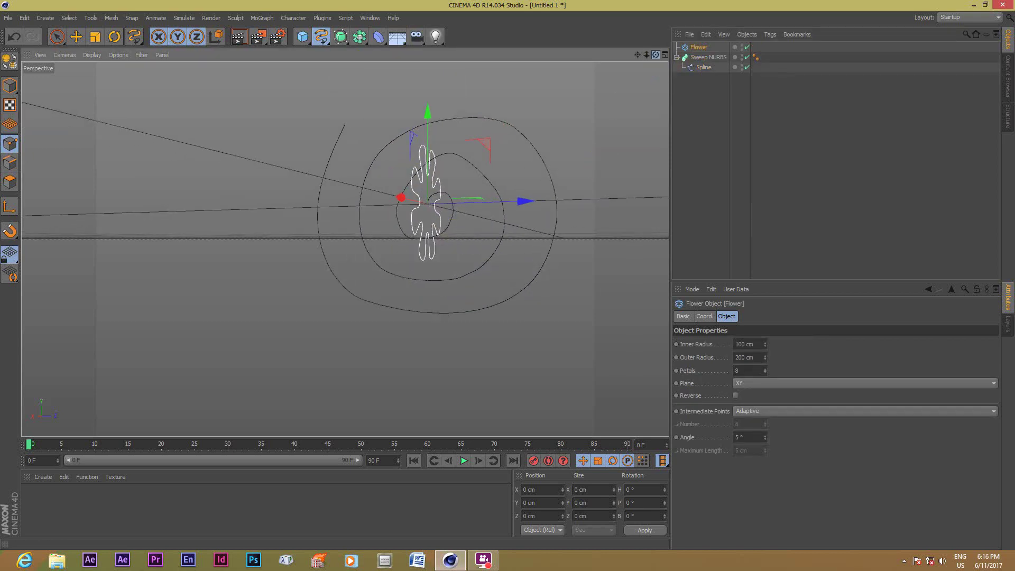
{"action": "left_click_drag", "start_coordinate": [344, 245], "coordinate": [566, 124], "text": "alt"}
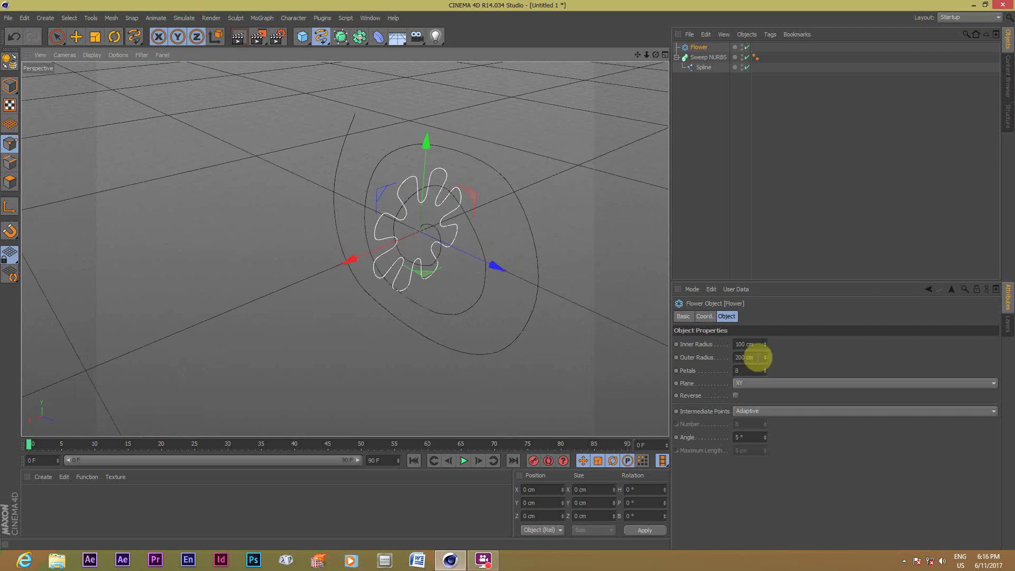
{"action": "left_click_drag", "start_coordinate": [764, 344], "coordinate": [765, 406]}
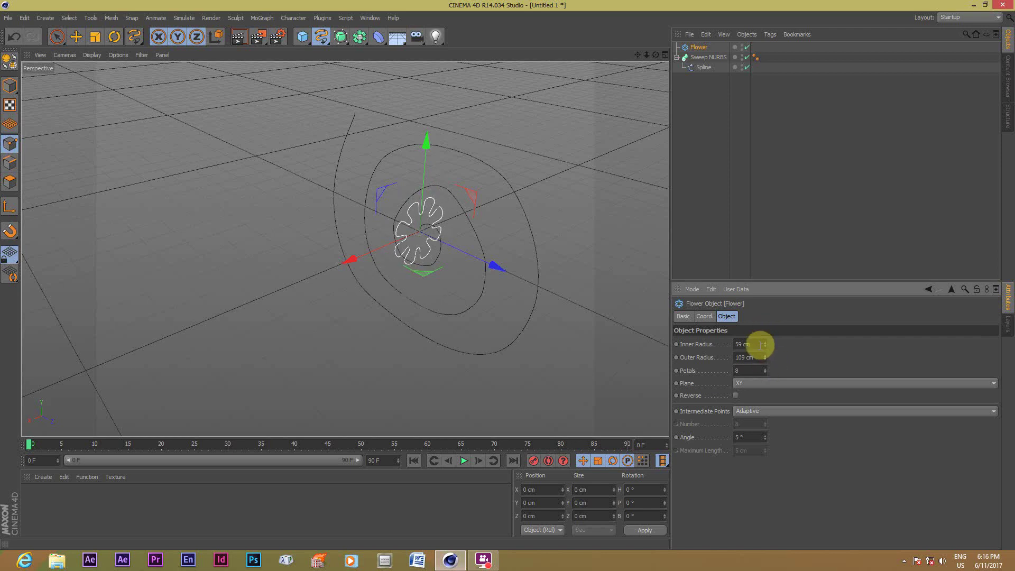
- Shrink the Flower spline to 17 cm inner radius and 48 cm outer radius
{"action": "mouse_move", "coordinate": [764, 344]}
{"action": "left_mouse_down"}
{"action": "mouse_move", "coordinate": [766, 365]}
{"action": "mouse_move", "coordinate": [765, 355]}
{"action": "left_mouse_up"}
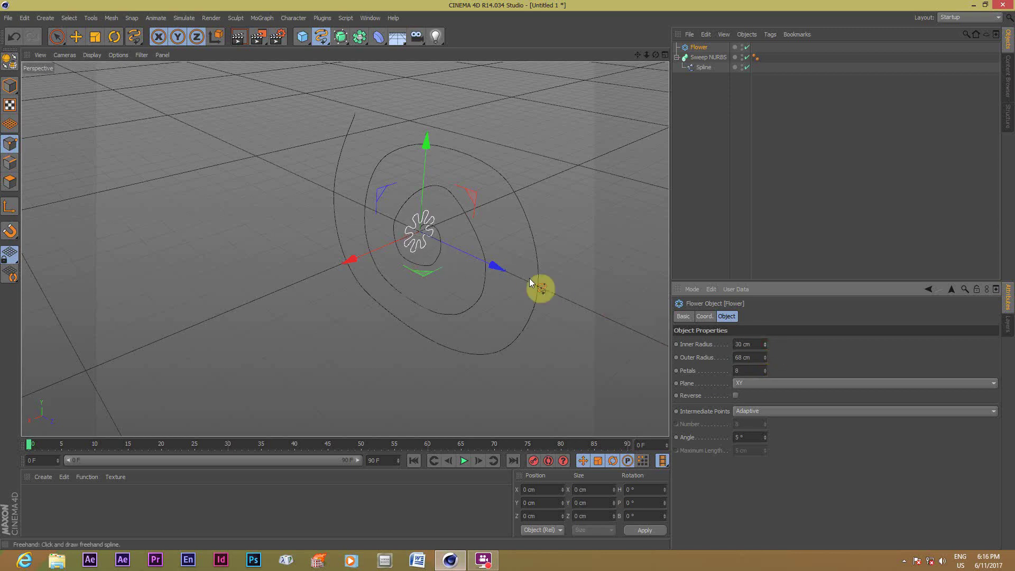
{"action": "left_click_drag", "start_coordinate": [764, 358], "coordinate": [765, 354]}
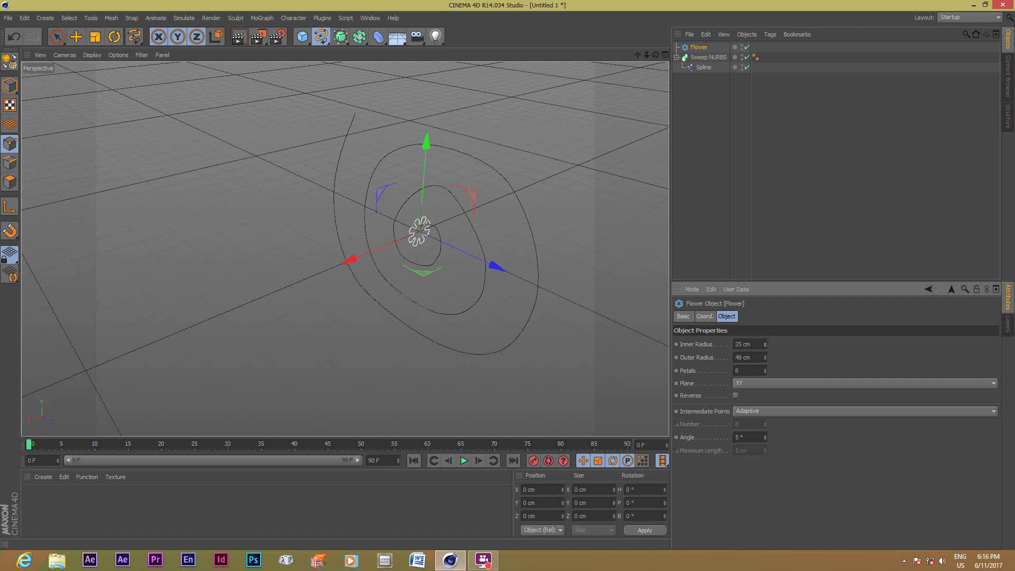
{"action": "scroll", "coordinate": [472, 244], "scroll_direction": "up", "scroll_amount": 3}
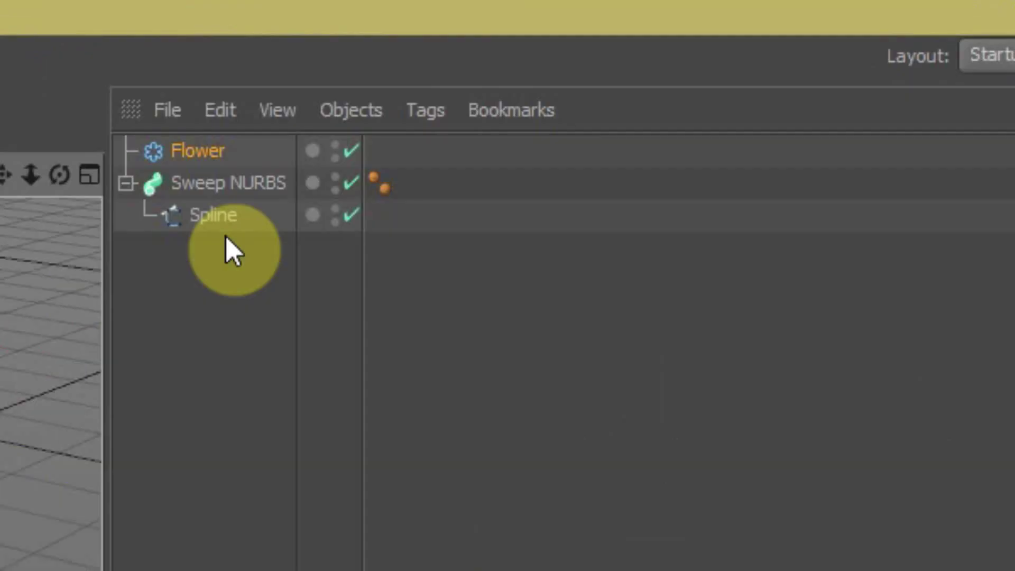
- Place the Flower in the Sweep NURBS above the spiral and pull back to view the tube
{"action": "left_click_drag", "start_coordinate": [225, 236], "coordinate": [209, 165]}
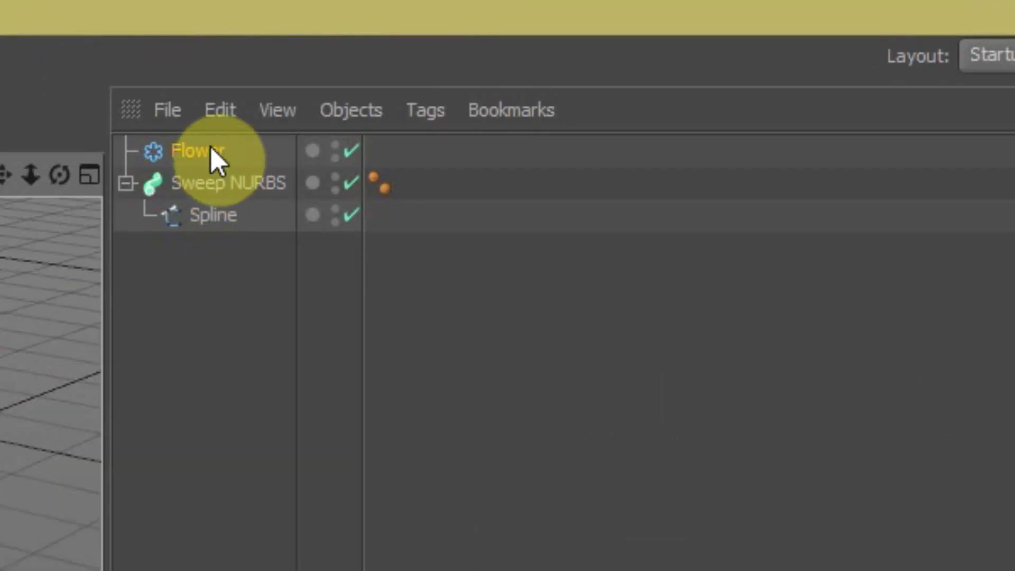
{"action": "left_click_drag", "start_coordinate": [209, 165], "coordinate": [220, 204]}
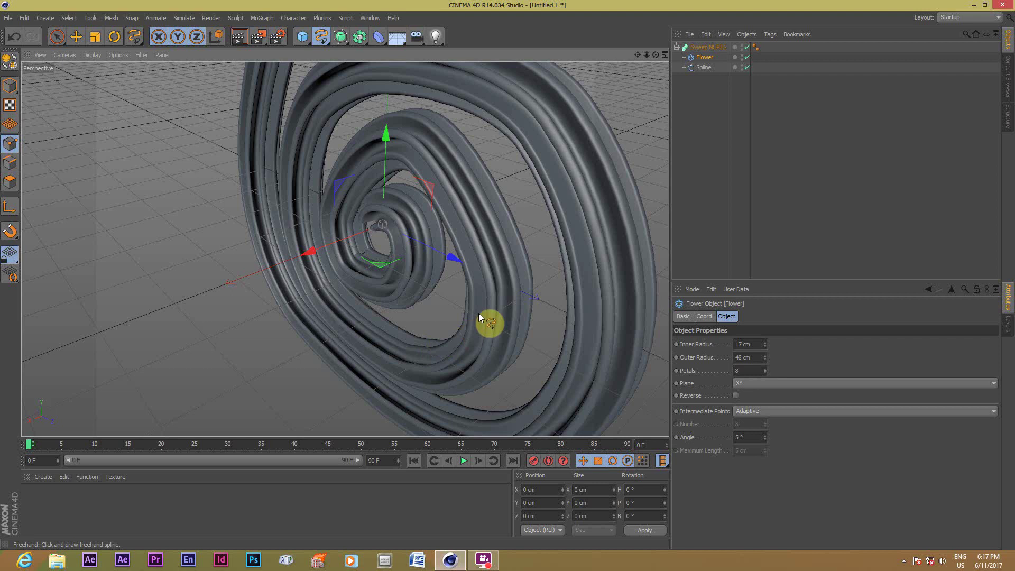
{"action": "scroll", "coordinate": [487, 321], "scroll_direction": "down", "scroll_amount": 3}
{"action": "left_click_drag", "start_coordinate": [487, 321], "coordinate": [671, 138], "text": "alt"}
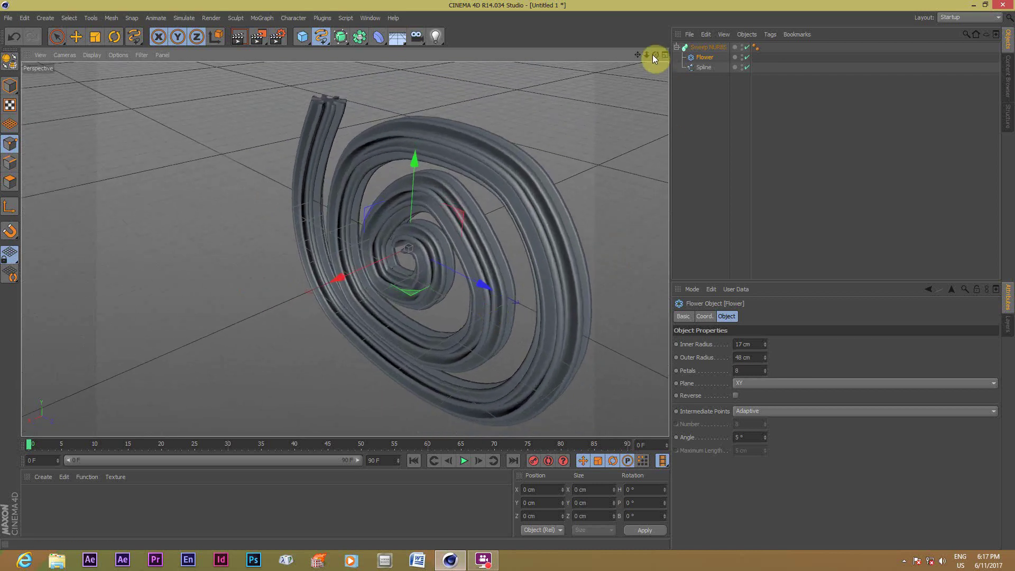
- Orbit around the flower-profiled spiral sweep, then delete the Flower profile
{"action": "left_click_drag", "start_coordinate": [654, 56], "coordinate": [309, 201]}
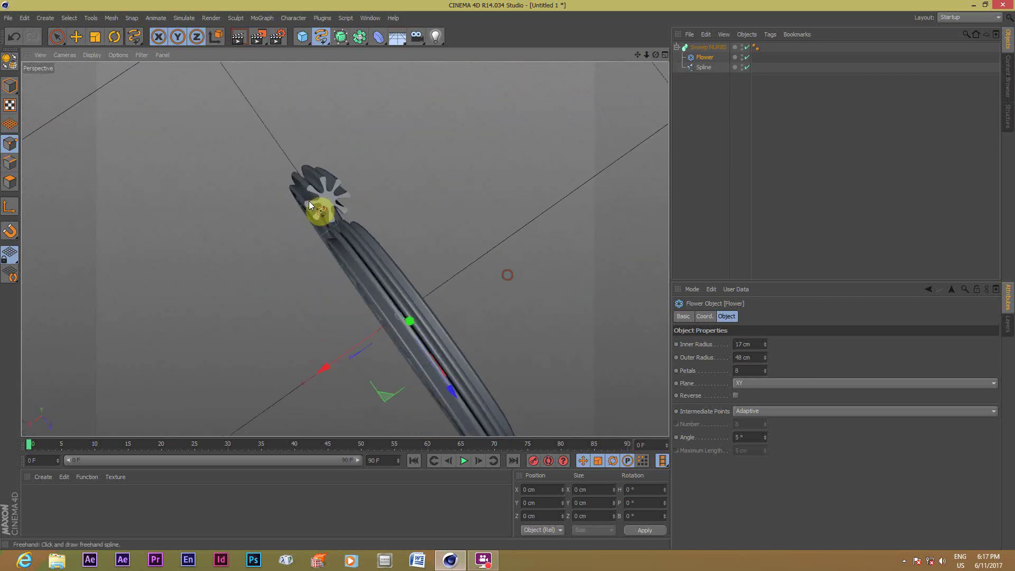
{"action": "scroll", "coordinate": [367, 221], "scroll_direction": "up", "scroll_amount": 2}
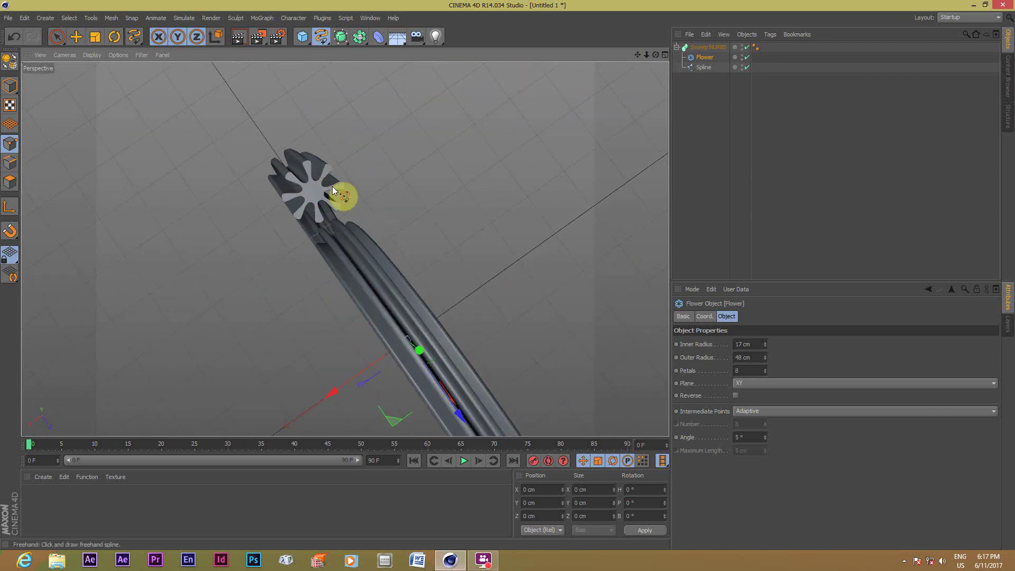
{"action": "left_click_drag", "start_coordinate": [653, 55], "coordinate": [345, 249]}
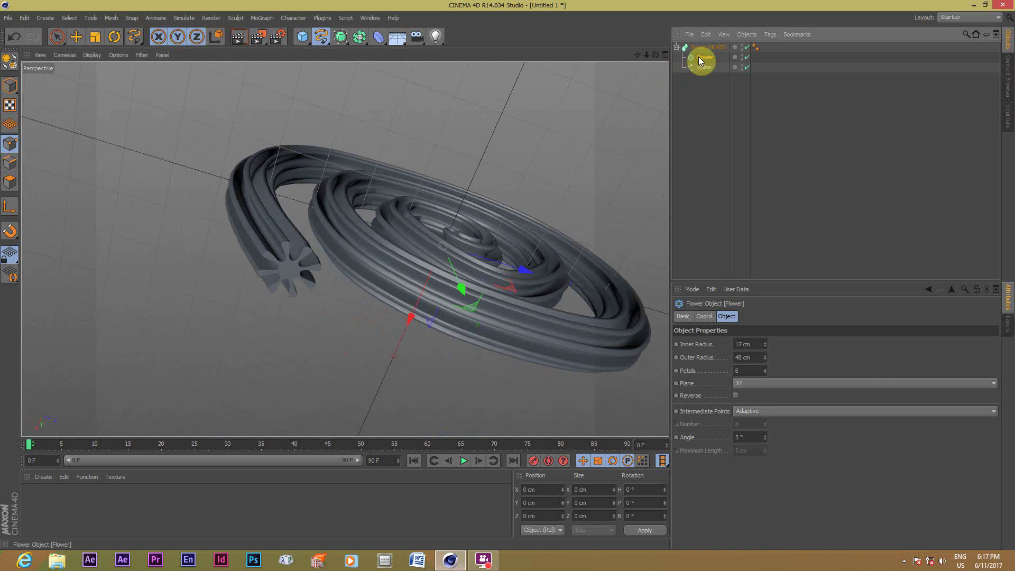
{"action": "key", "text": "Delete"}
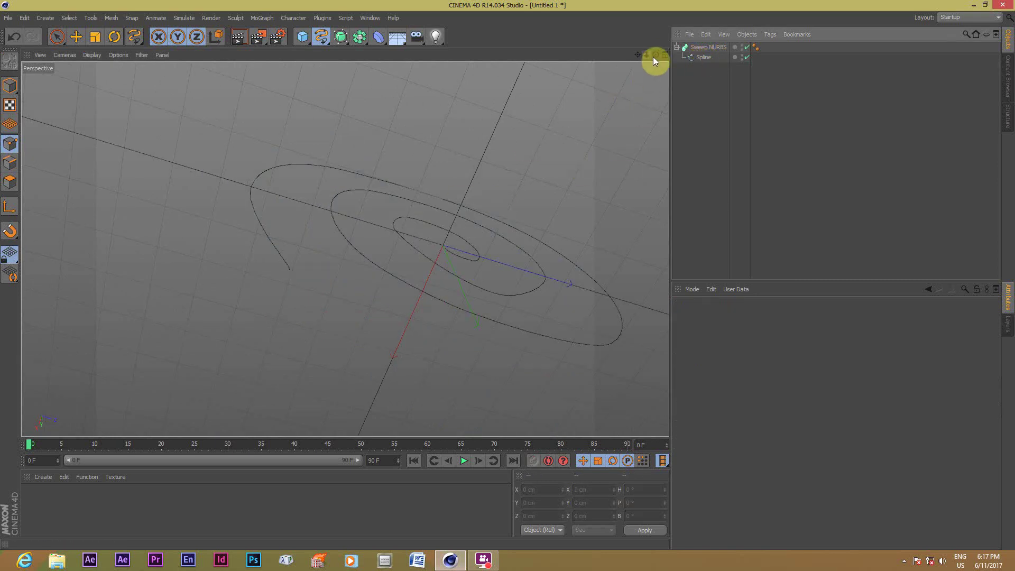
- Add a Circle spline to the spiral scene
{"action": "left_click_drag", "start_coordinate": [656, 54], "coordinate": [344, 249]}
{"action": "left_click_drag", "start_coordinate": [655, 54], "coordinate": [641, 56]}
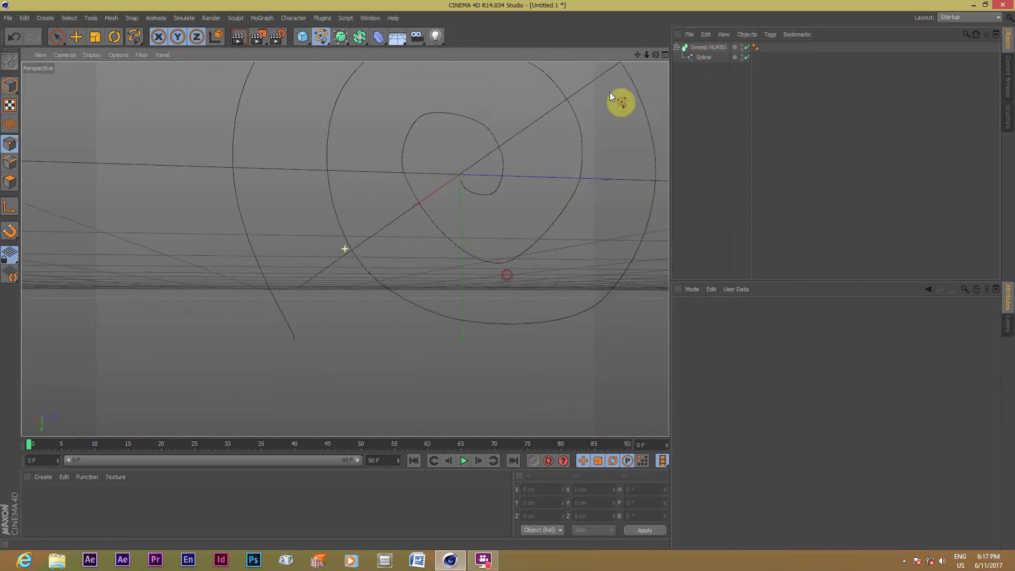
{"action": "left_click_drag", "start_coordinate": [345, 248], "coordinate": [639, 45]}
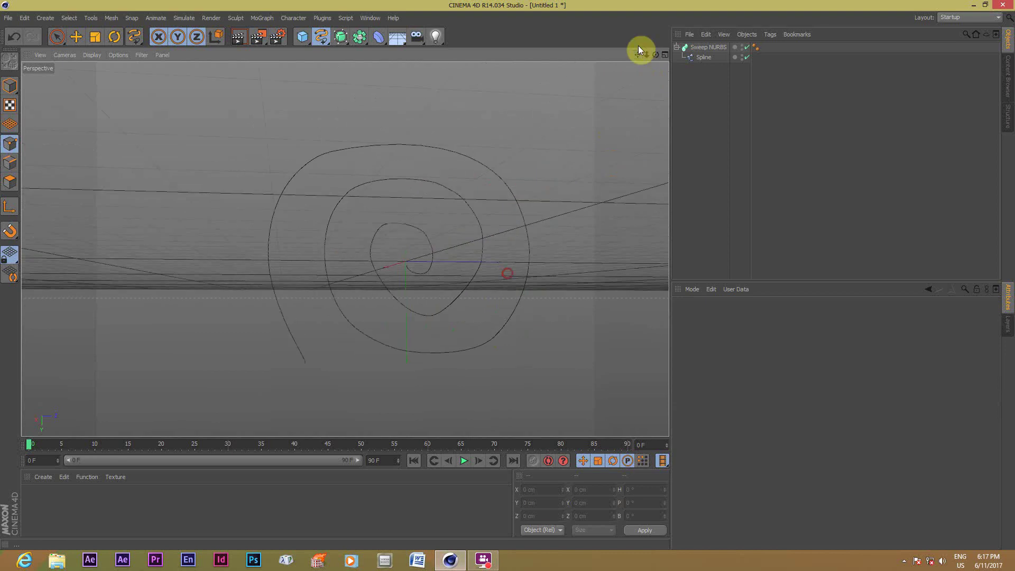
{"action": "left_click", "coordinate": [329, 41]}
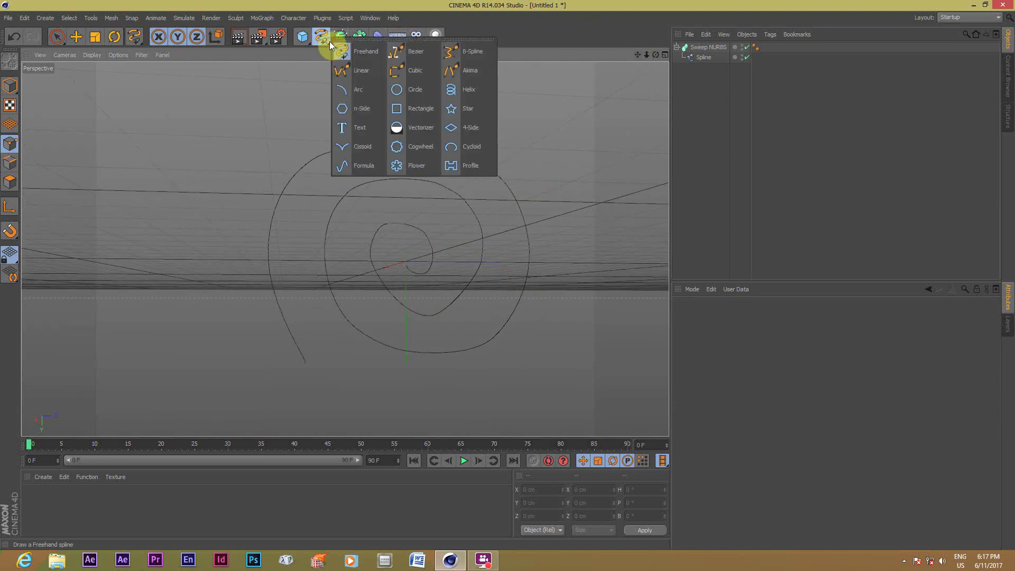
{"action": "left_click", "coordinate": [407, 89]}
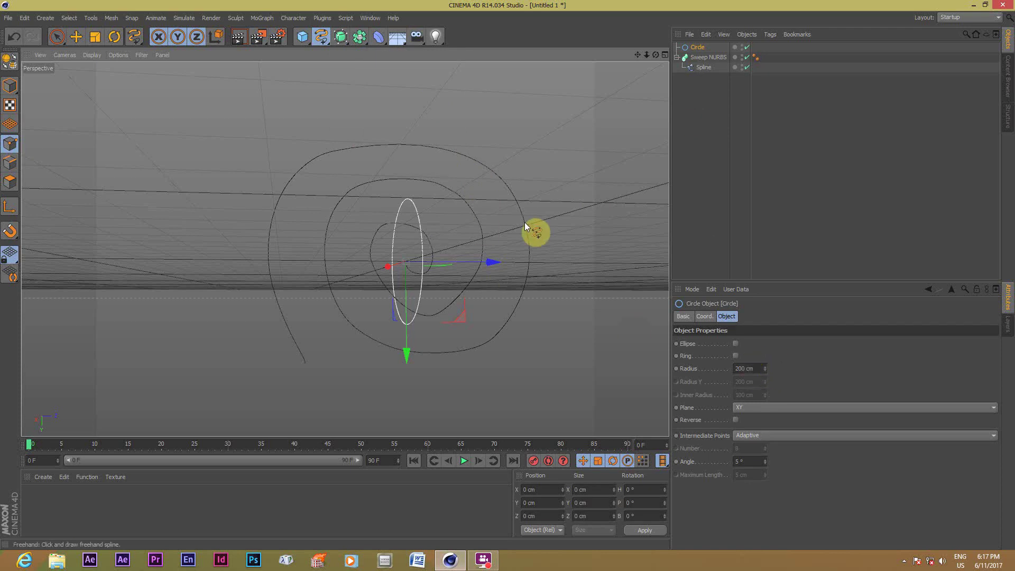
- Delete the Circle, Sweep NURBS and spiral spline, leaving an empty scene
{"action": "mouse_move", "coordinate": [696, 47]}
{"action": "left_mouse_down"}
{"action": "mouse_move", "coordinate": [698, 60]}
{"action": "mouse_move", "coordinate": [698, 48]}
{"action": "left_mouse_up"}
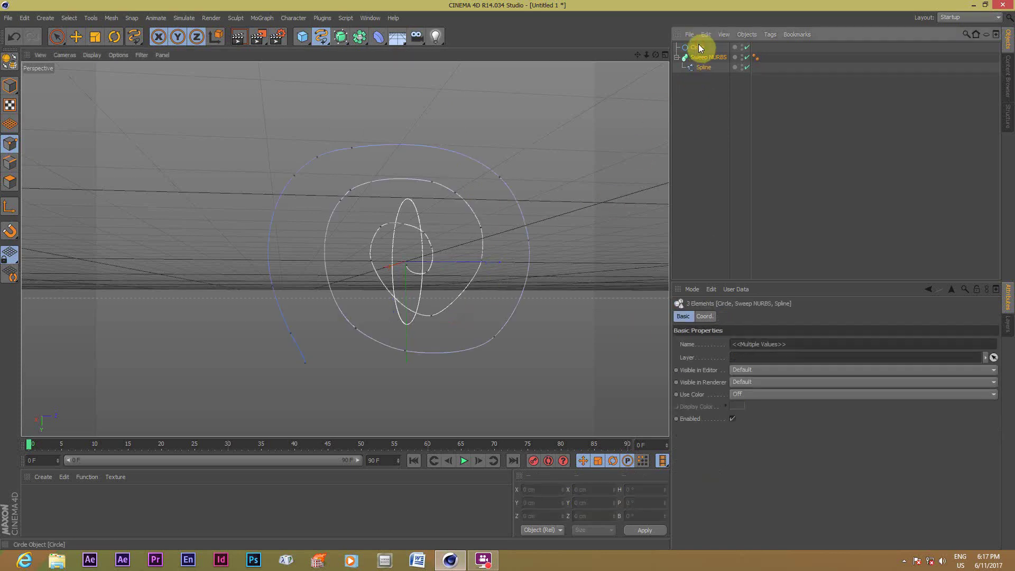
{"action": "key", "text": "Delete"}
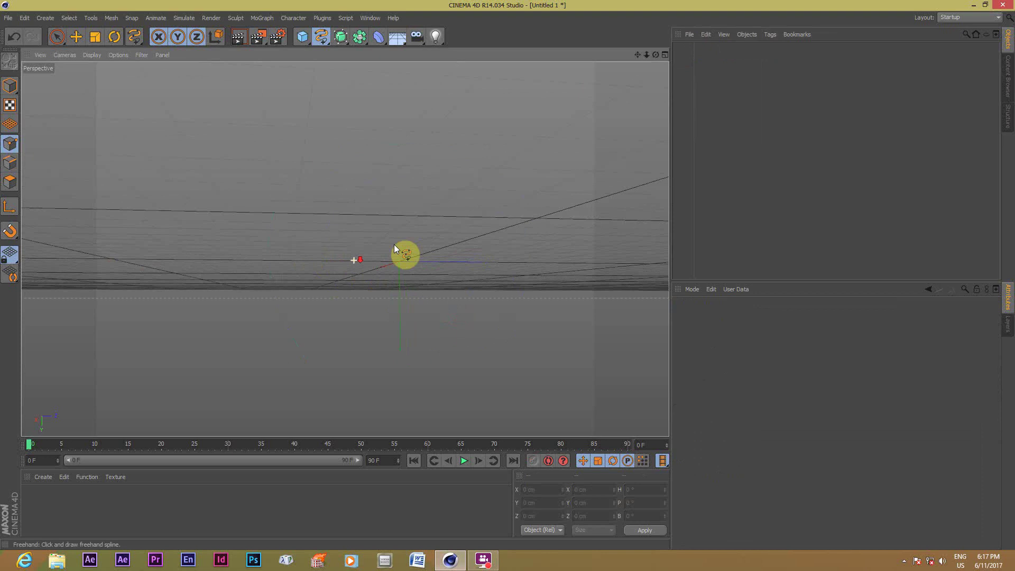
{"action": "left_click_drag", "start_coordinate": [635, 55], "coordinate": [345, 249]}
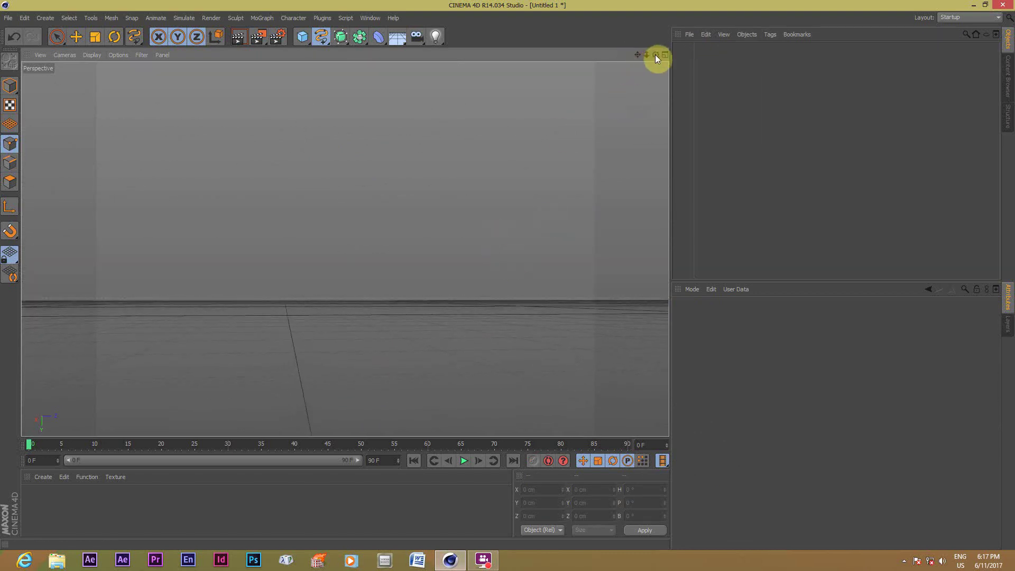
{"action": "left_click_drag", "start_coordinate": [655, 56], "coordinate": [344, 246]}
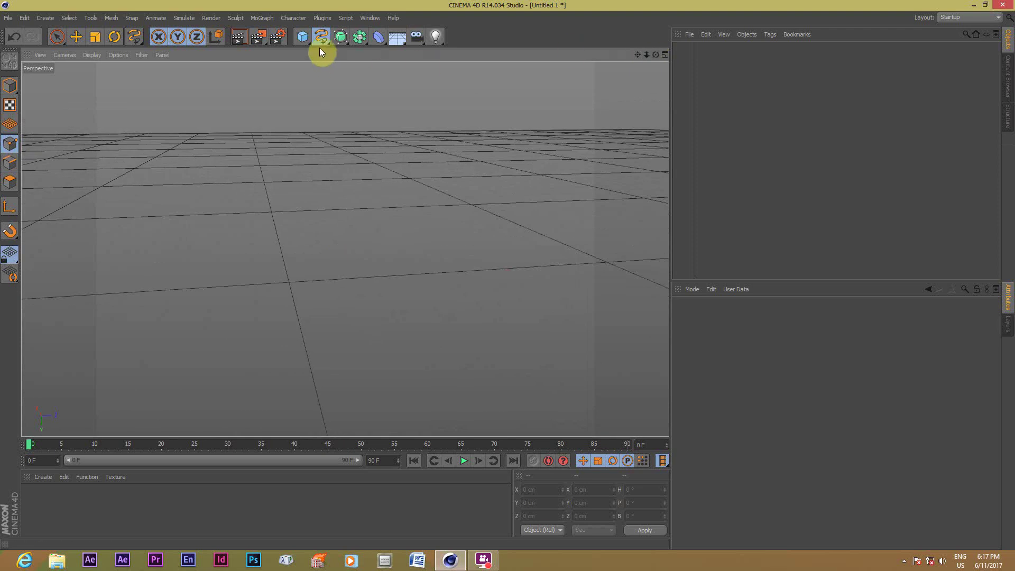
- Draw a freehand S-shaped spline in the maximised Right view
{"action": "middle_click", "coordinate": [367, 189]}
{"action": "middle_click", "coordinate": [264, 318]}
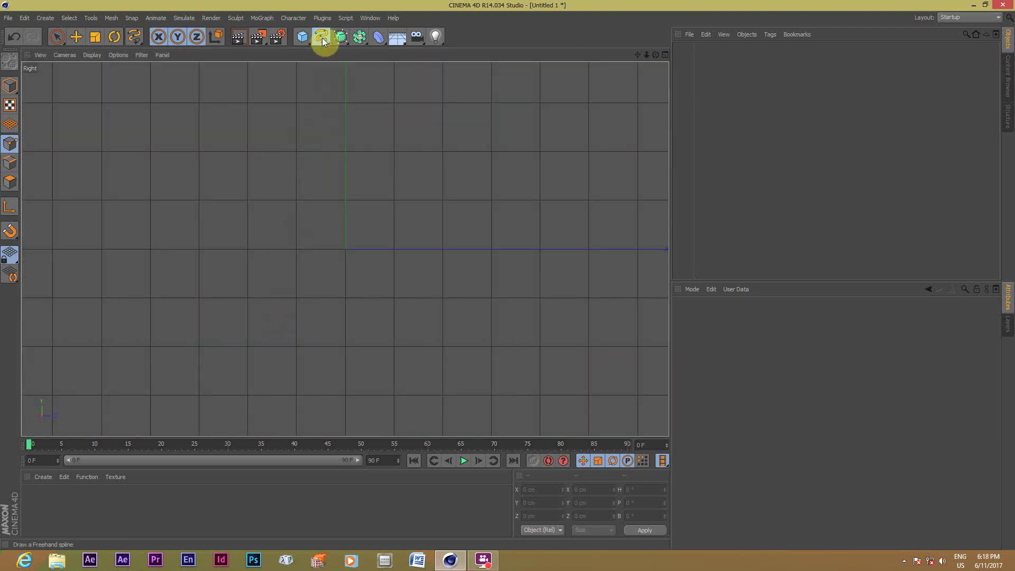
{"action": "left_click_drag", "start_coordinate": [322, 37], "coordinate": [363, 49]}
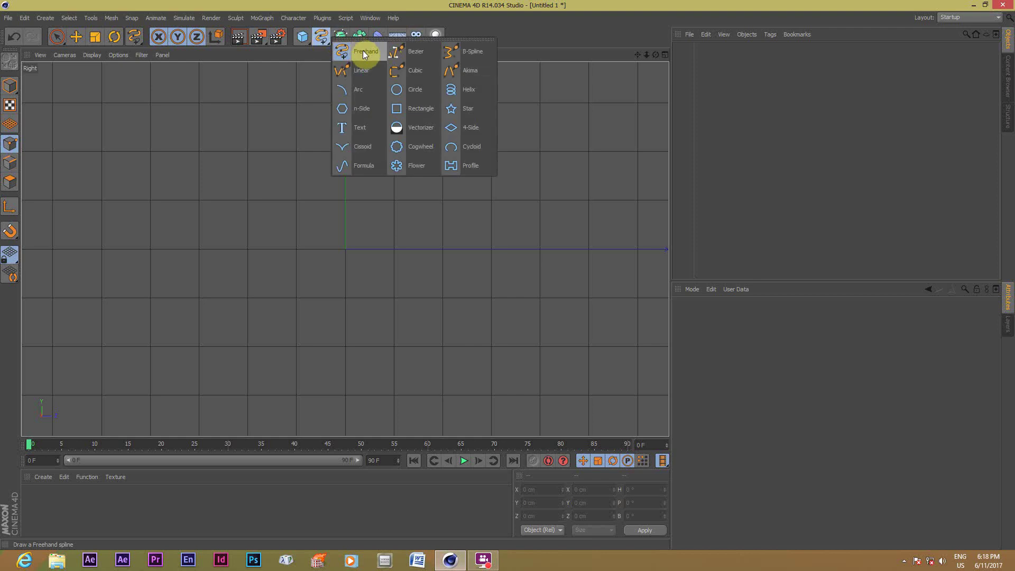
{"action": "left_click_drag", "start_coordinate": [150, 310], "coordinate": [558, 180]}
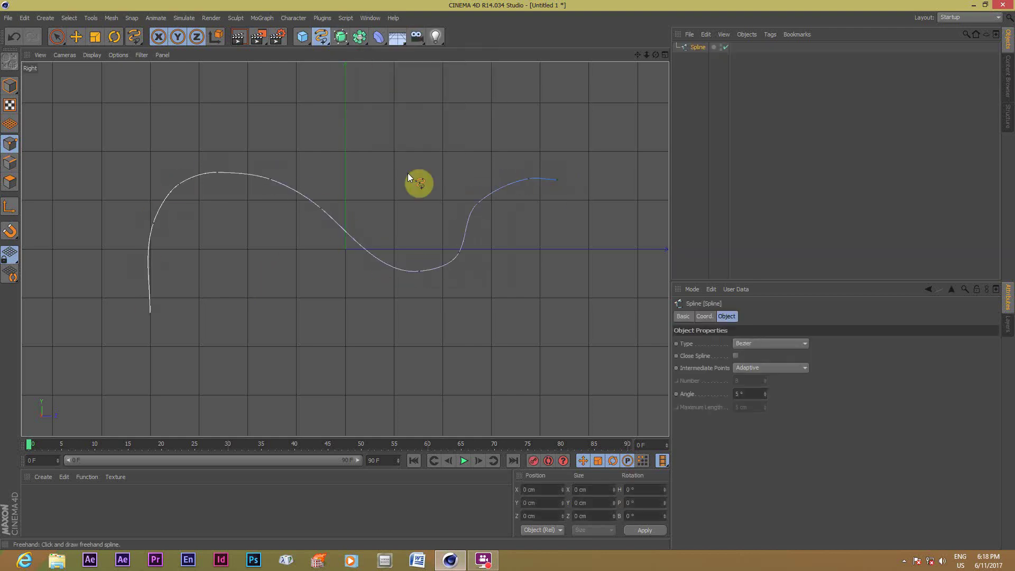
{"action": "key", "text": "F1"}
- Orbit, pan and zoom the Perspective view to frame the new S-curve
{"action": "left_click_drag", "start_coordinate": [305, 222], "coordinate": [433, 297], "text": "alt"}
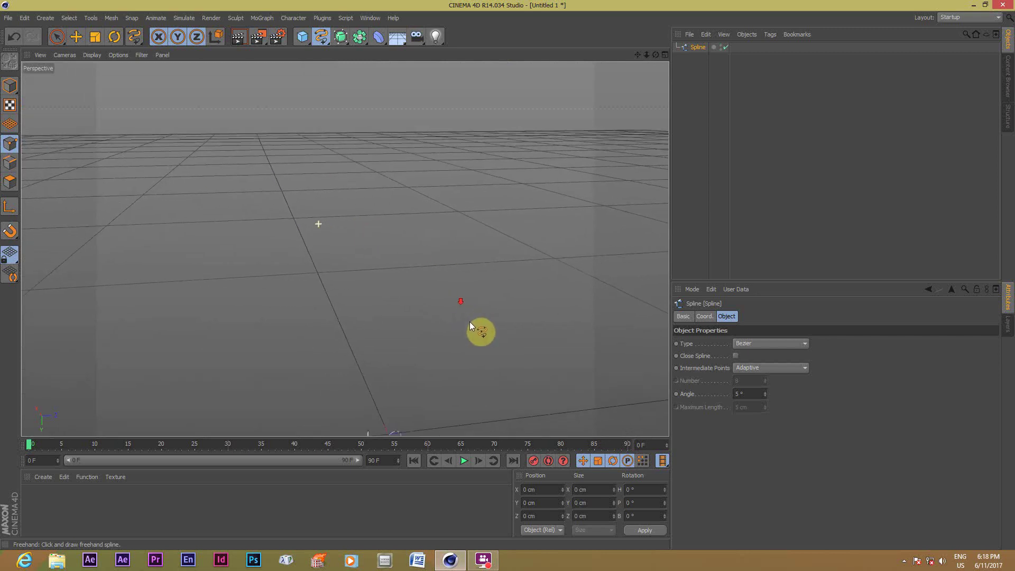
{"action": "left_click_drag", "start_coordinate": [433, 297], "coordinate": [446, 403], "text": "alt"}
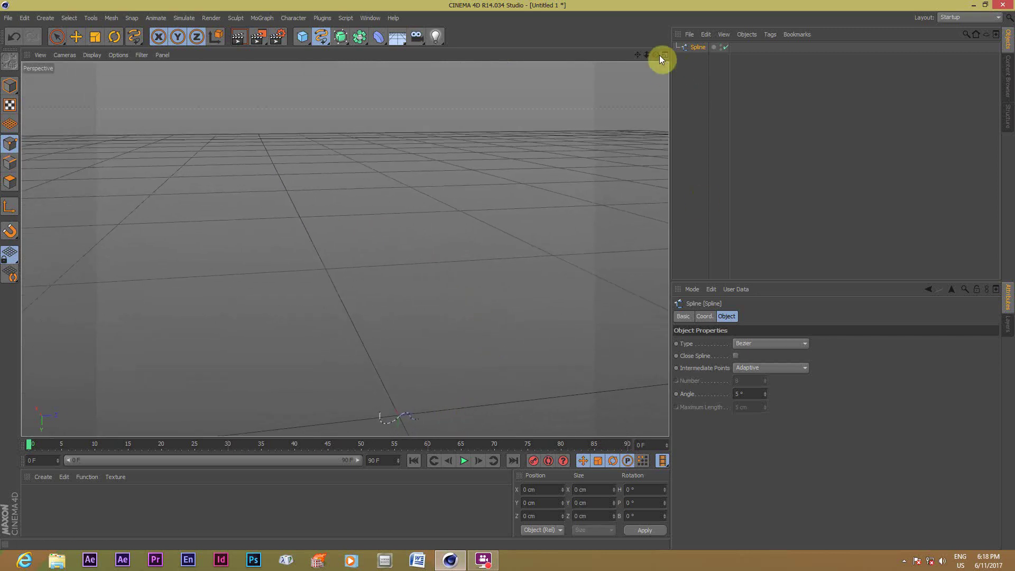
{"action": "mouse_move", "coordinate": [637, 55]}
{"action": "left_mouse_down"}
{"action": "mouse_move", "coordinate": [630, 74]}
{"action": "mouse_move", "coordinate": [656, 149]}
{"action": "left_mouse_up"}
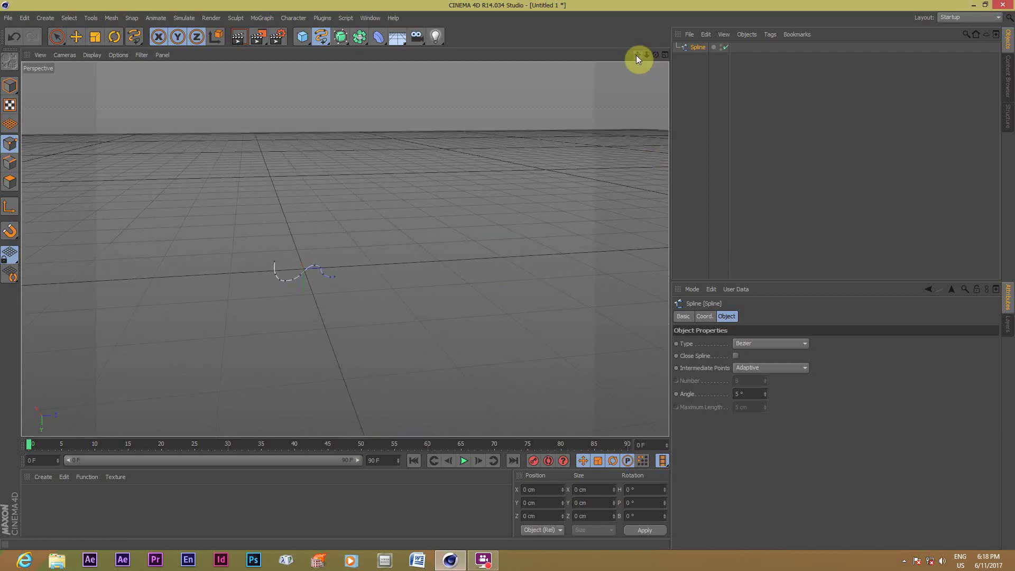
{"action": "left_click_drag", "start_coordinate": [637, 58], "coordinate": [452, 268]}
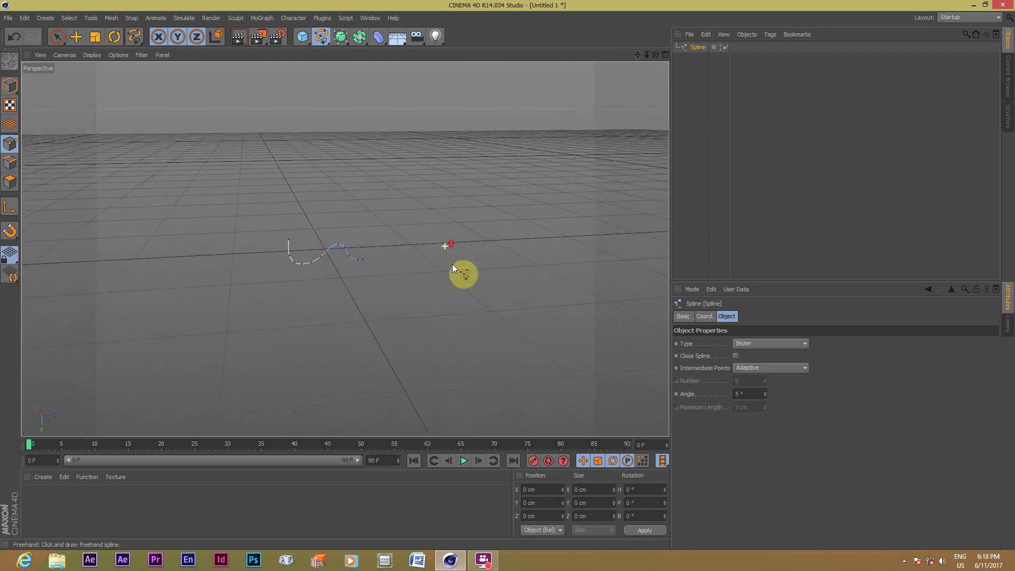
{"action": "scroll", "coordinate": [451, 269], "scroll_direction": "up", "scroll_amount": 5}
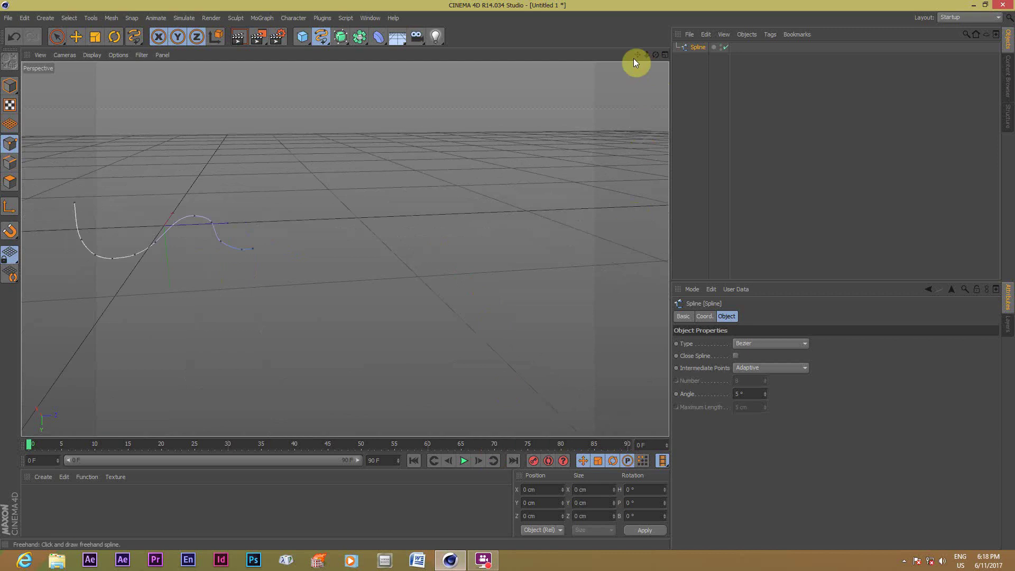
{"action": "left_click_drag", "start_coordinate": [638, 55], "coordinate": [345, 249]}
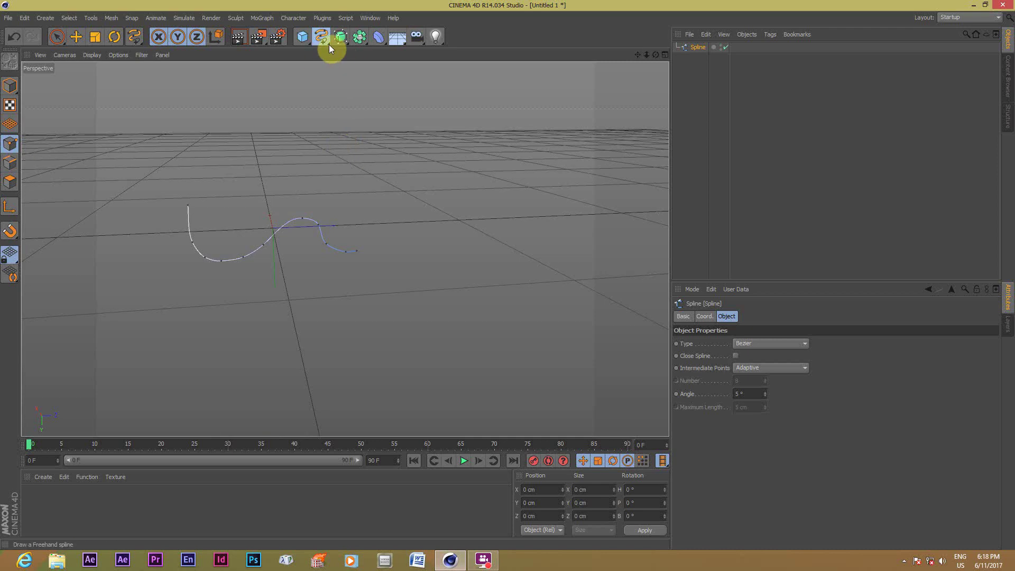
{"action": "left_click", "coordinate": [346, 45]}
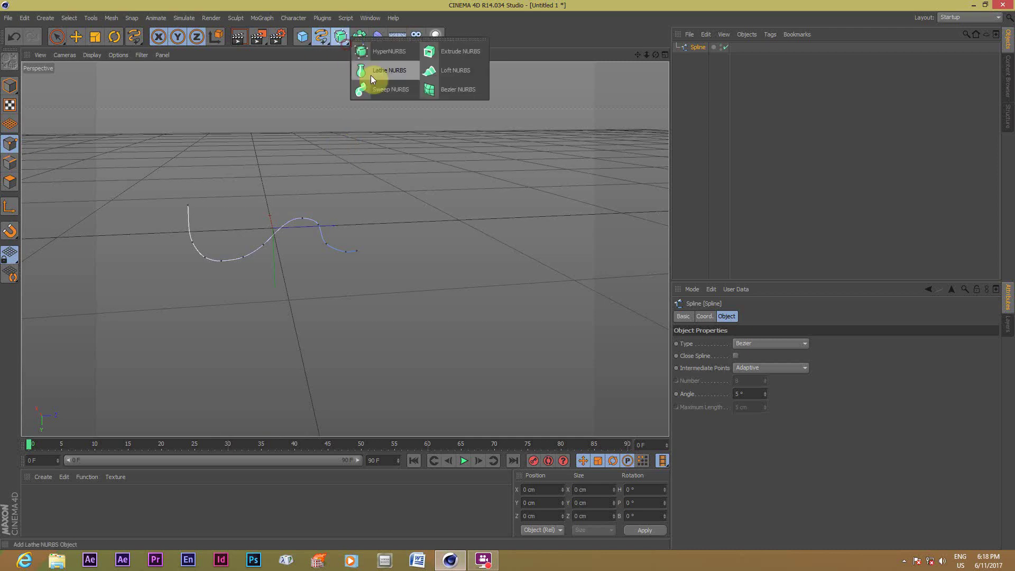
- Add a Sweep NURBS containing the S-curve spline, plus a new Circle spline
{"action": "left_click", "coordinate": [384, 91]}
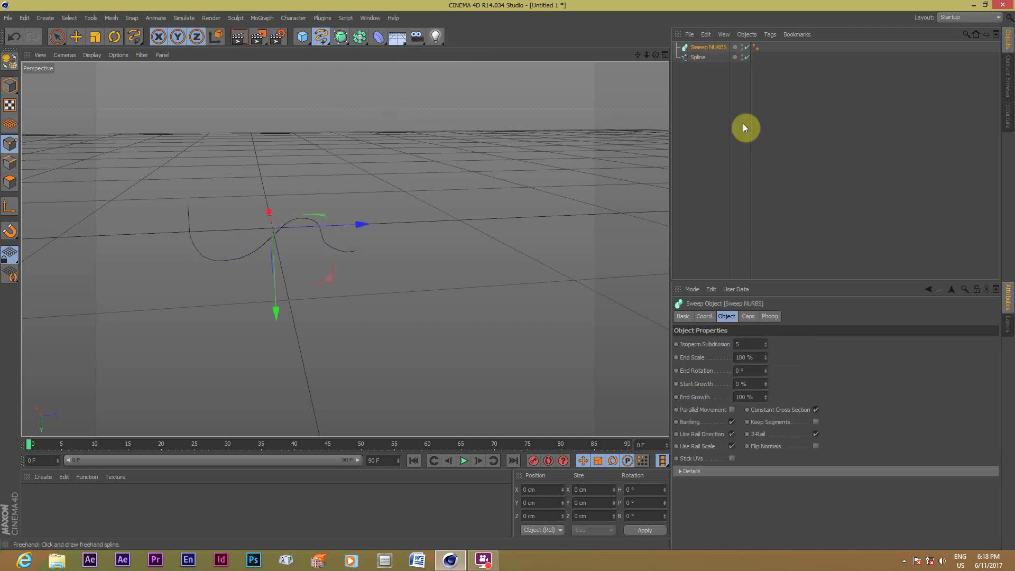
{"action": "left_click_drag", "start_coordinate": [698, 63], "coordinate": [702, 50]}
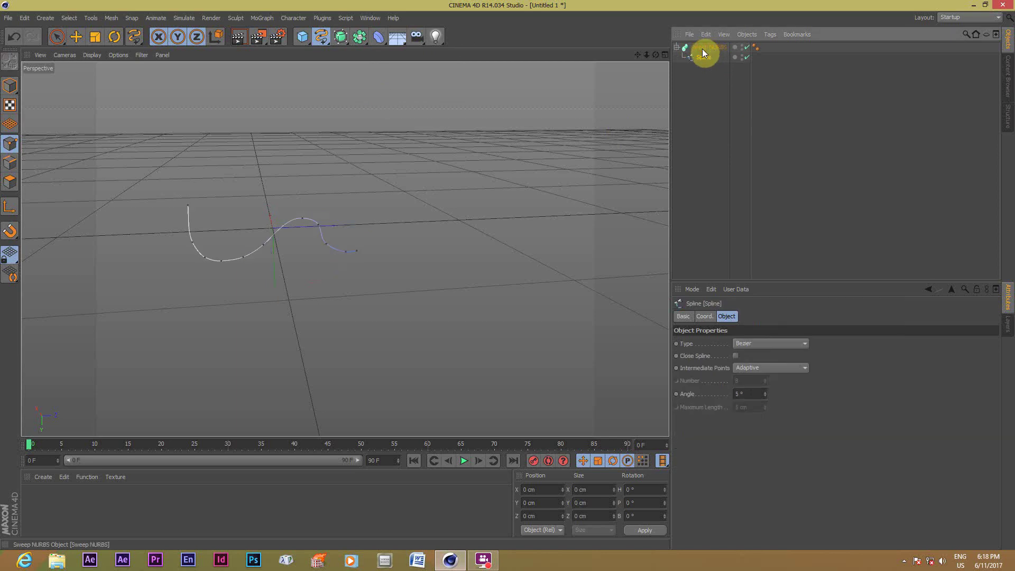
{"action": "left_click", "coordinate": [325, 42]}
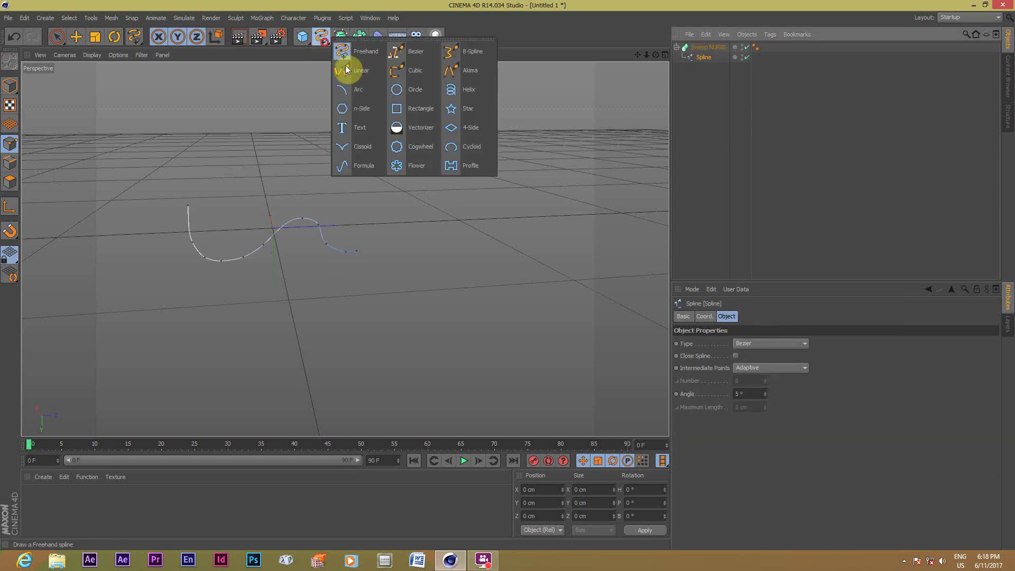
{"action": "left_click", "coordinate": [413, 100]}
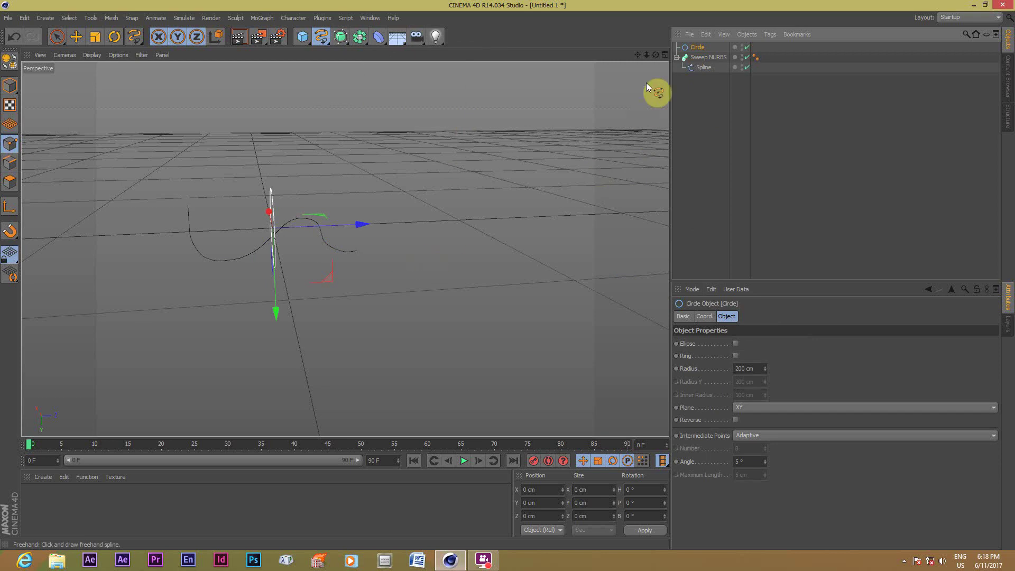
- Set the Circle radius to 88 cm and nest it under the Sweep NURBS as the profile
{"action": "left_click_drag", "start_coordinate": [655, 54], "coordinate": [604, 102]}
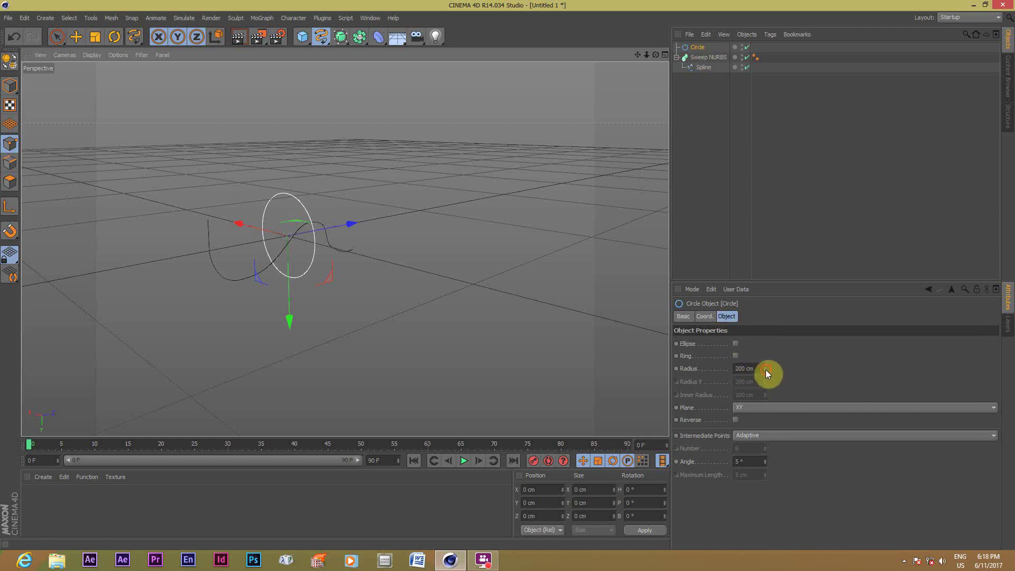
{"action": "left_click_drag", "start_coordinate": [765, 370], "coordinate": [765, 413]}
{"action": "left_click_drag", "start_coordinate": [766, 369], "coordinate": [755, 369]}
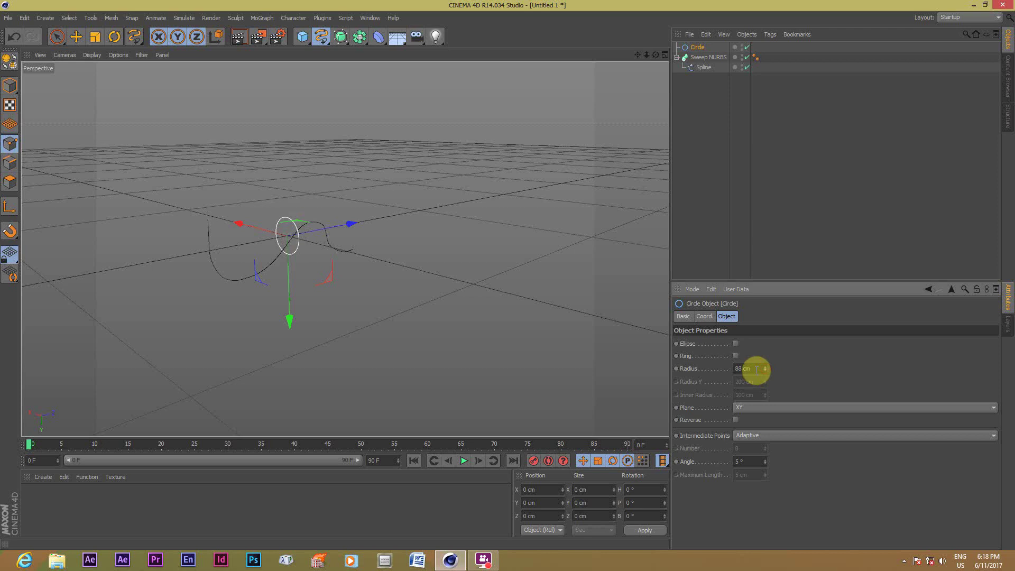
{"action": "left_click", "coordinate": [700, 47]}
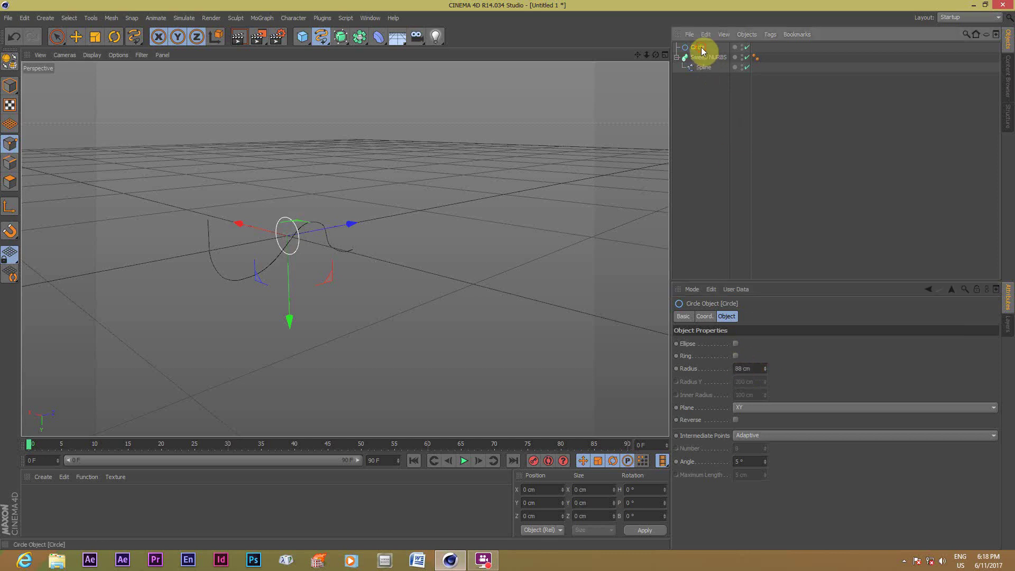
{"action": "left_click_drag", "start_coordinate": [707, 62], "coordinate": [708, 59]}
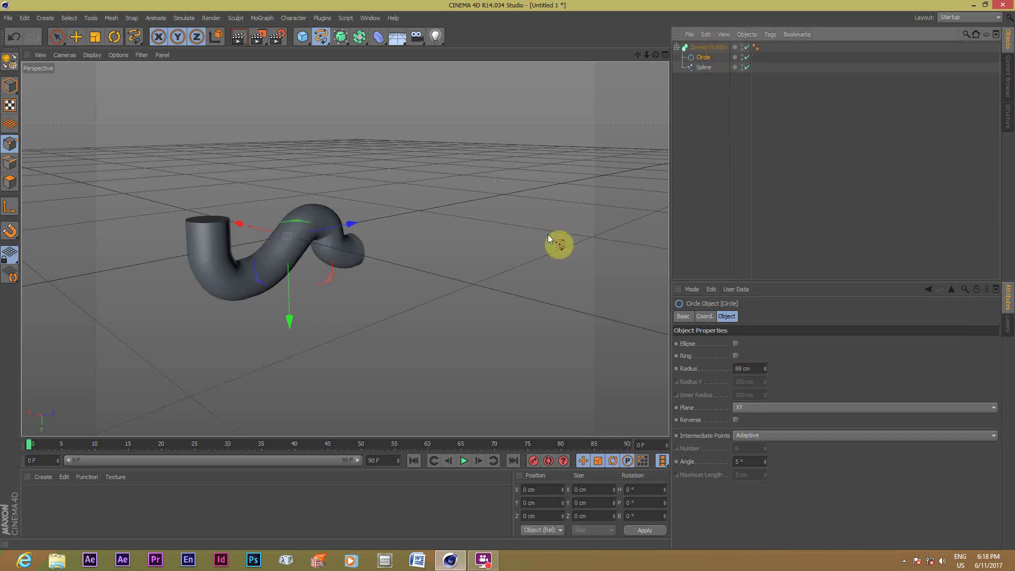
{"action": "scroll", "coordinate": [311, 252], "scroll_direction": "up", "scroll_amount": 2}
{"action": "scroll", "coordinate": [311, 251], "scroll_direction": "up", "scroll_amount": 2}
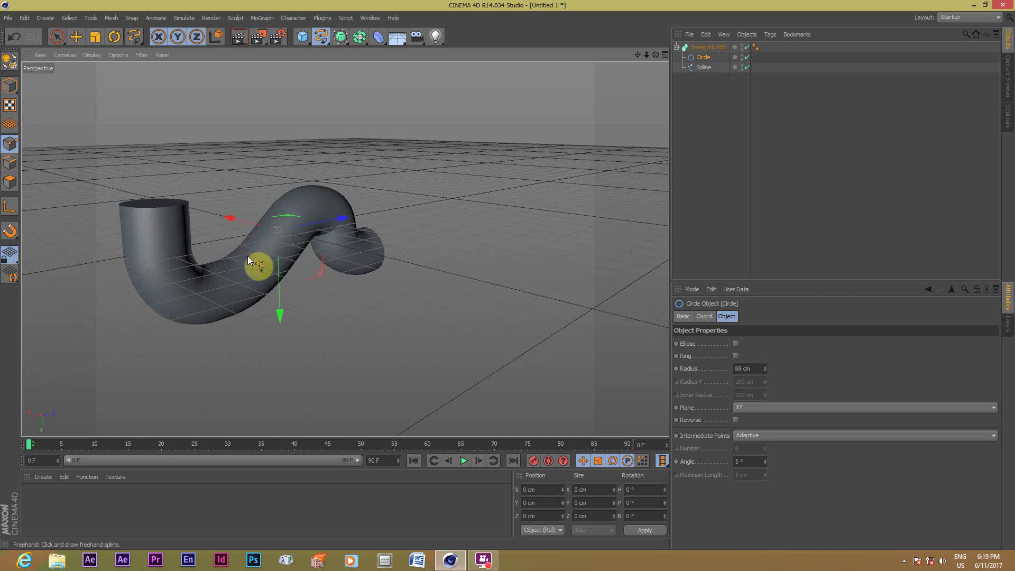
- Experiment with the Sweep NURBS Details scale curve, moving its start and end points
{"action": "left_click", "coordinate": [715, 49]}
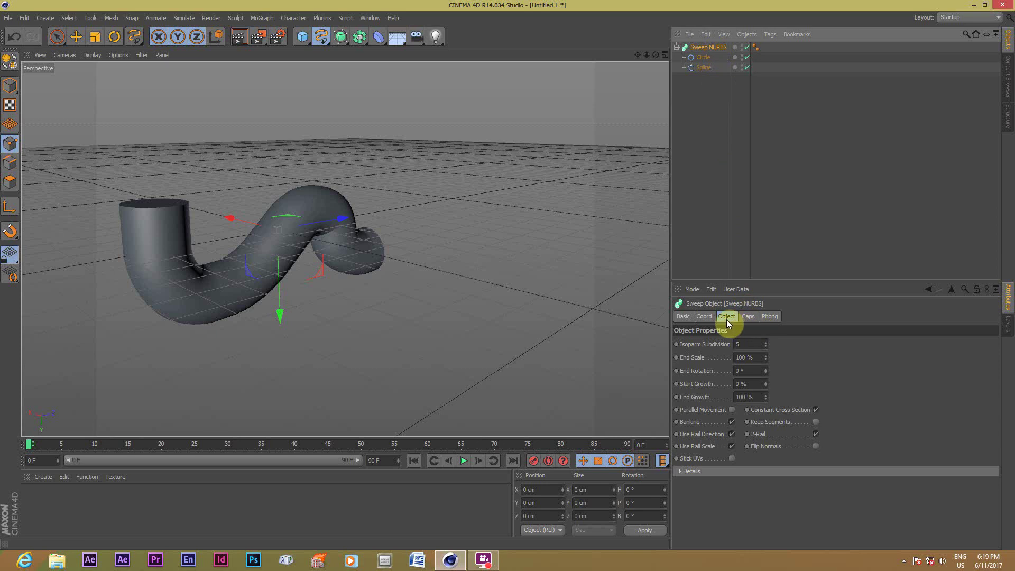
{"action": "left_click", "coordinate": [681, 471]}
{"action": "left_click_drag", "start_coordinate": [997, 399], "coordinate": [1002, 446]}
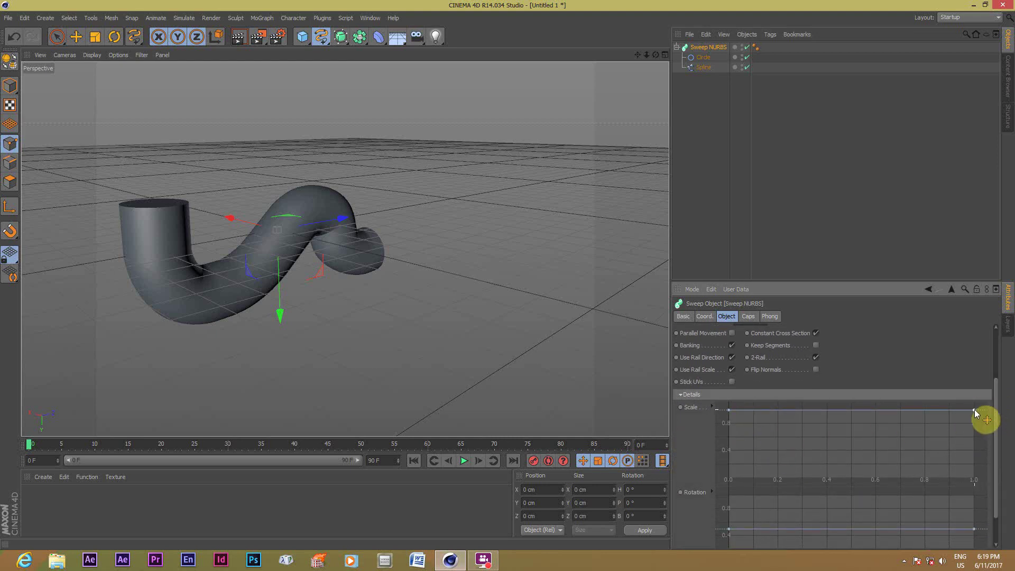
{"action": "left_click_drag", "start_coordinate": [975, 409], "coordinate": [969, 473]}
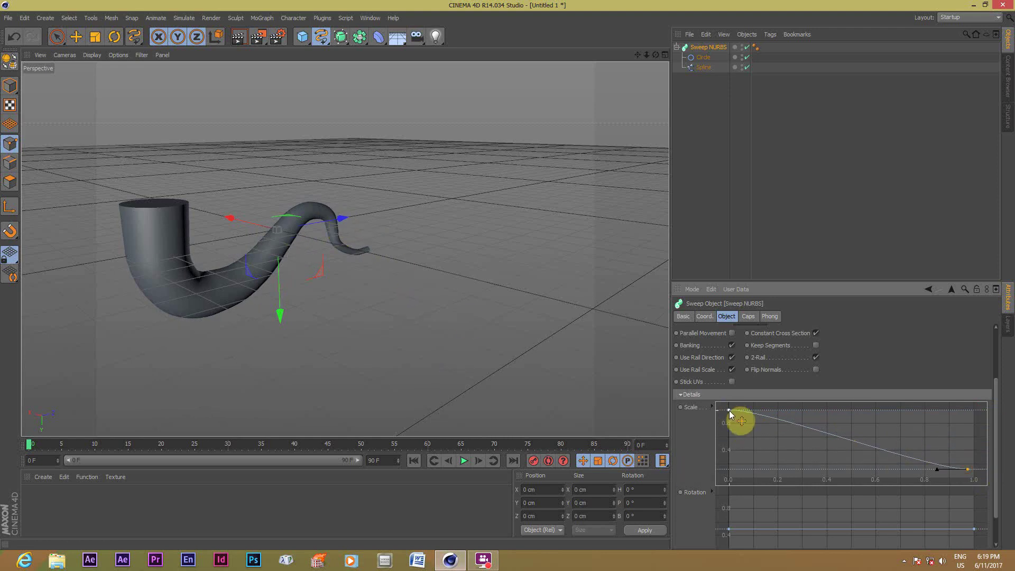
{"action": "mouse_move", "coordinate": [728, 410]}
{"action": "left_mouse_down"}
{"action": "mouse_move", "coordinate": [736, 475]}
{"action": "mouse_move", "coordinate": [739, 397]}
{"action": "left_mouse_up"}
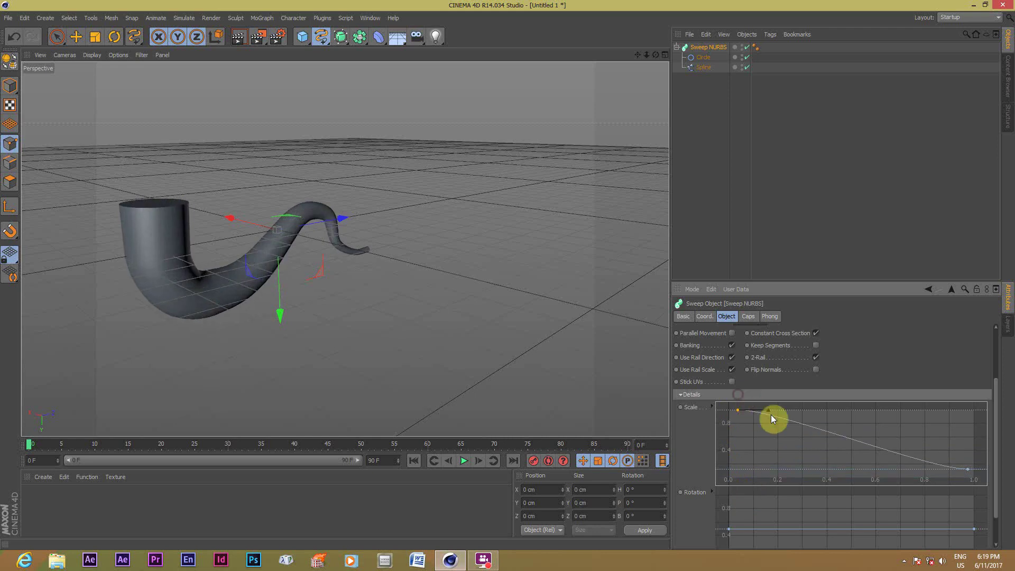
{"action": "left_click", "coordinate": [964, 467]}
{"action": "mouse_move", "coordinate": [963, 468]}
{"action": "left_mouse_down"}
{"action": "mouse_move", "coordinate": [856, 489]}
{"action": "mouse_move", "coordinate": [726, 490]}
{"action": "mouse_move", "coordinate": [958, 497]}
{"action": "mouse_move", "coordinate": [815, 502]}
{"action": "mouse_move", "coordinate": [729, 494]}
{"action": "mouse_move", "coordinate": [987, 499]}
{"action": "mouse_move", "coordinate": [974, 411]}
{"action": "left_mouse_up"}
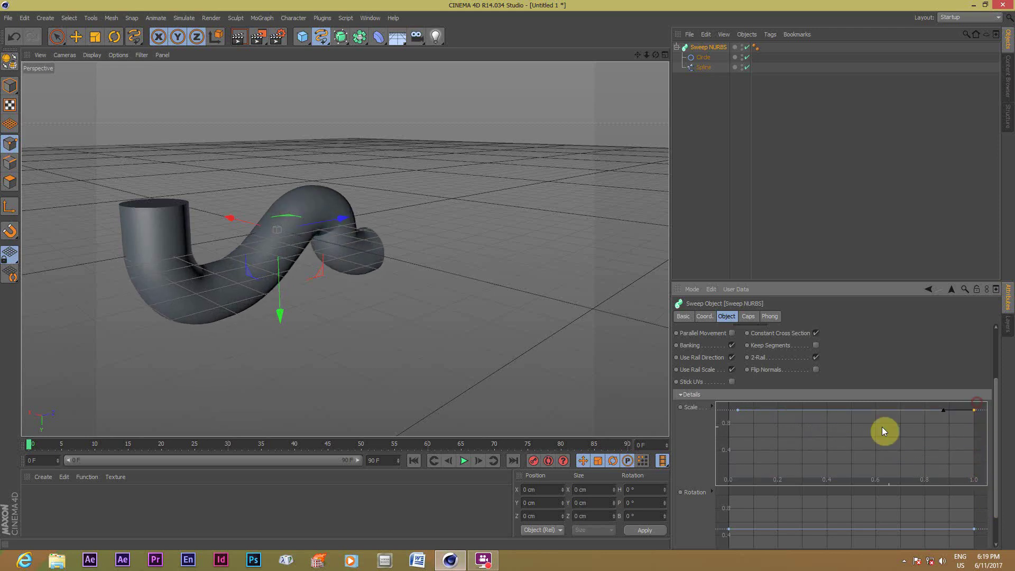
- Drop the scale curve's start point to 0 for a pointed tube tip, then minimise Cinema 4D
{"action": "left_click", "coordinate": [737, 410]}
{"action": "left_click_drag", "start_coordinate": [737, 410], "coordinate": [749, 477]}
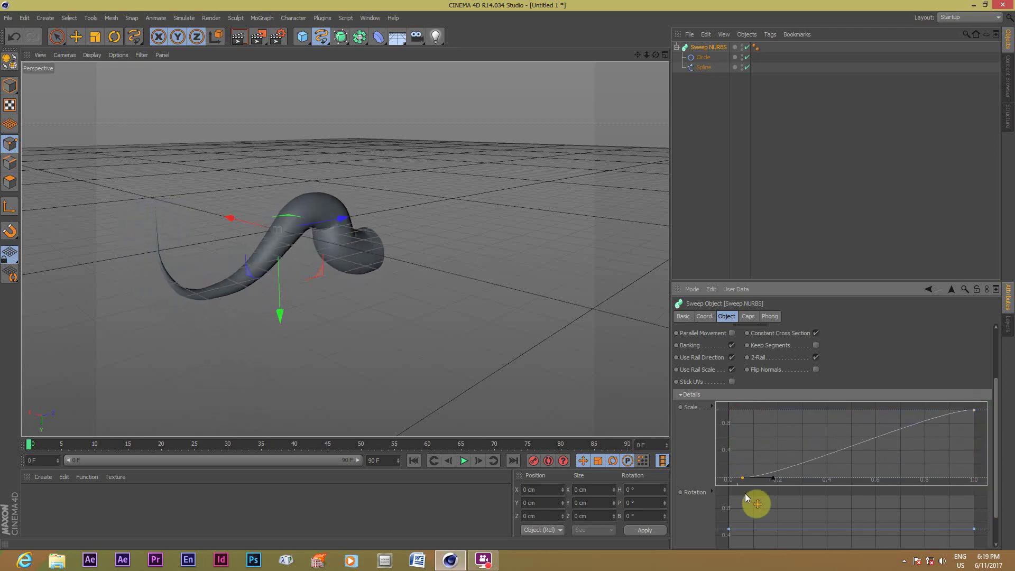
{"action": "left_click_drag", "start_coordinate": [655, 55], "coordinate": [608, 68]}
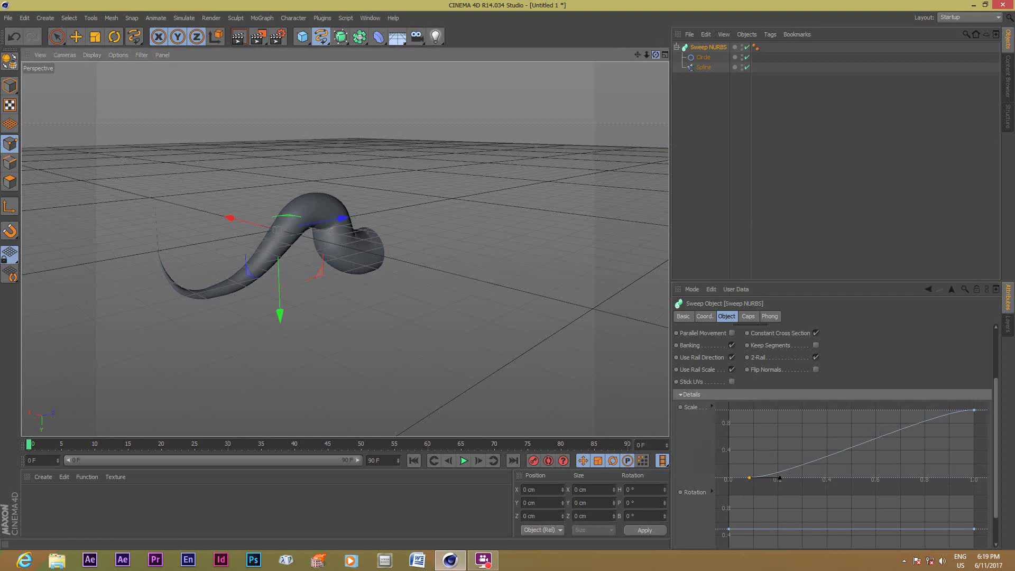
{"action": "left_click_drag", "start_coordinate": [344, 249], "coordinate": [345, 248]}
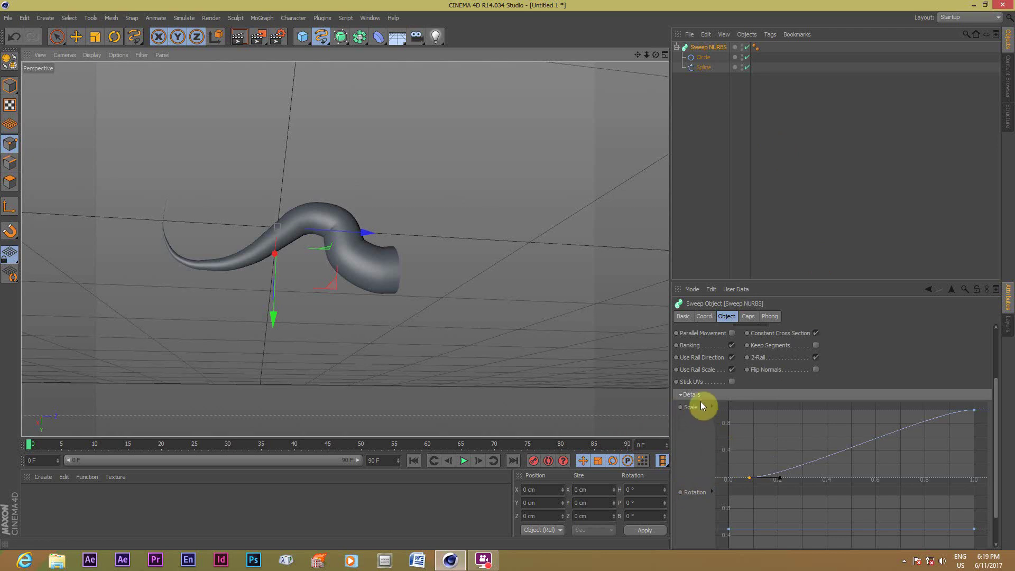
{"action": "left_click", "coordinate": [972, 5]}
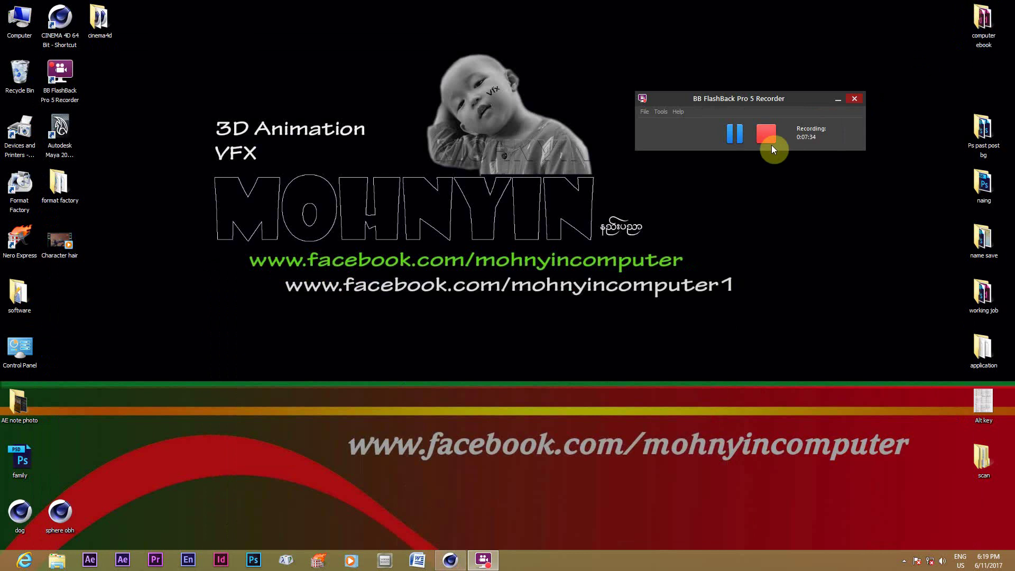